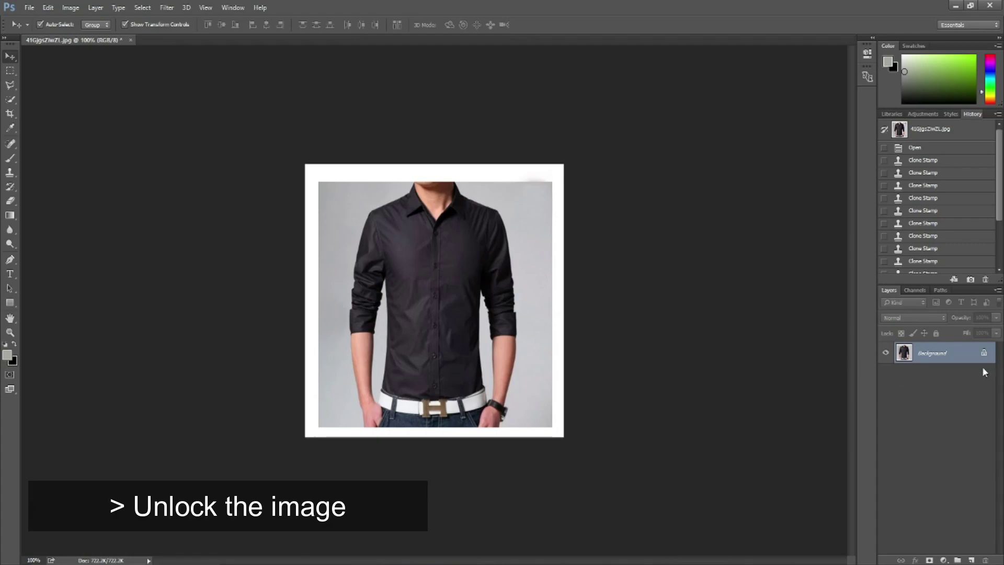
- Unlock the Background as Layer 0 and duplicate it to Layer 0 copy
{"action": "left_click", "coordinate": [984, 353]}
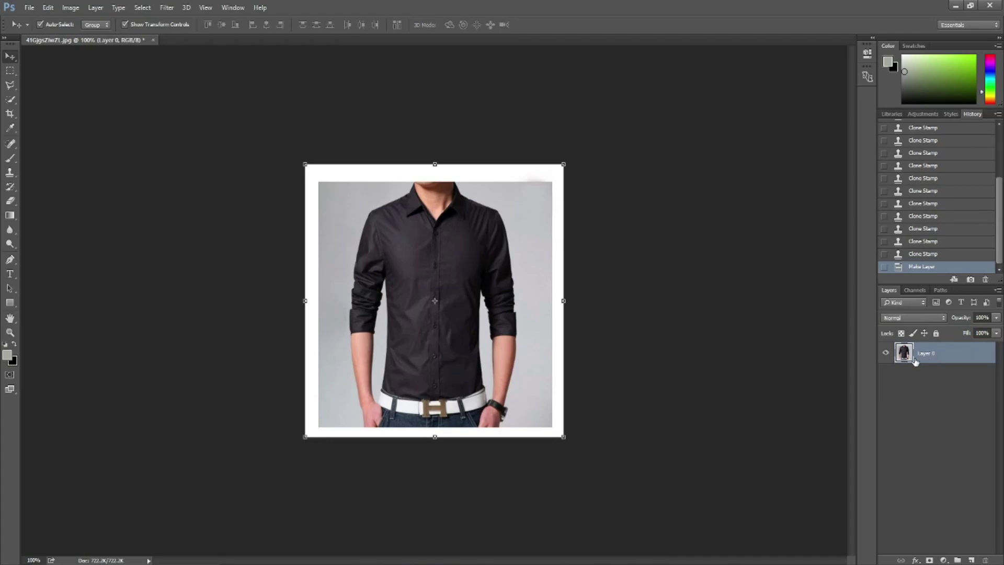
{"action": "key", "text": "ctrl+j"}
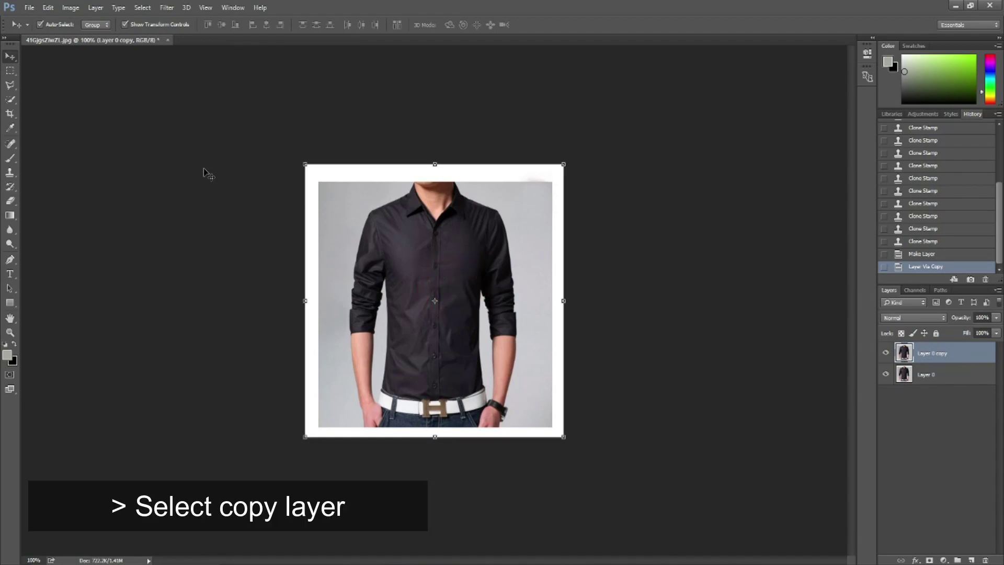
{"action": "left_click", "coordinate": [13, 102]}
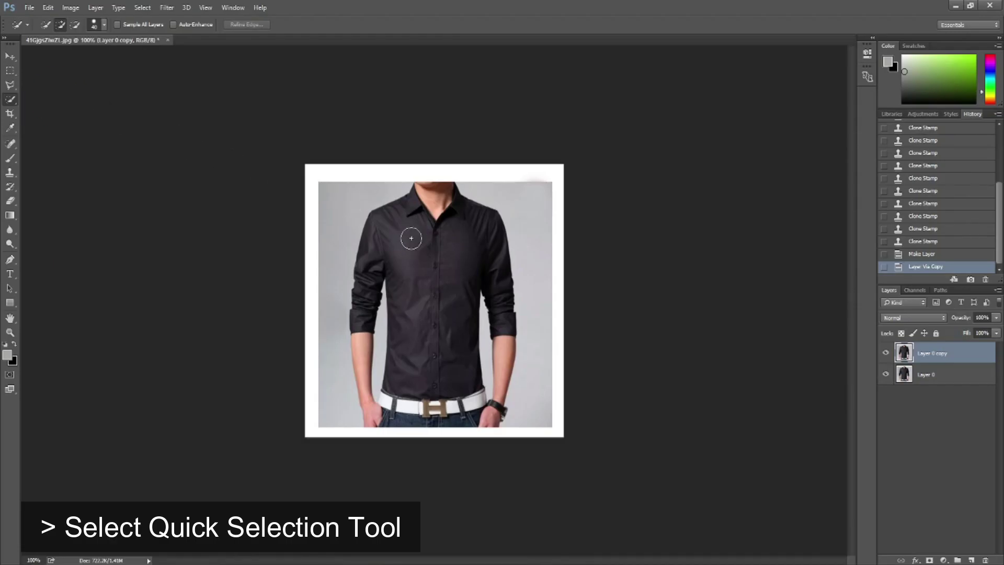
- Quick-select the black shirt minus the neck, then move to the belt with a smaller brush
{"action": "key", "text": "ctrl+plus"}
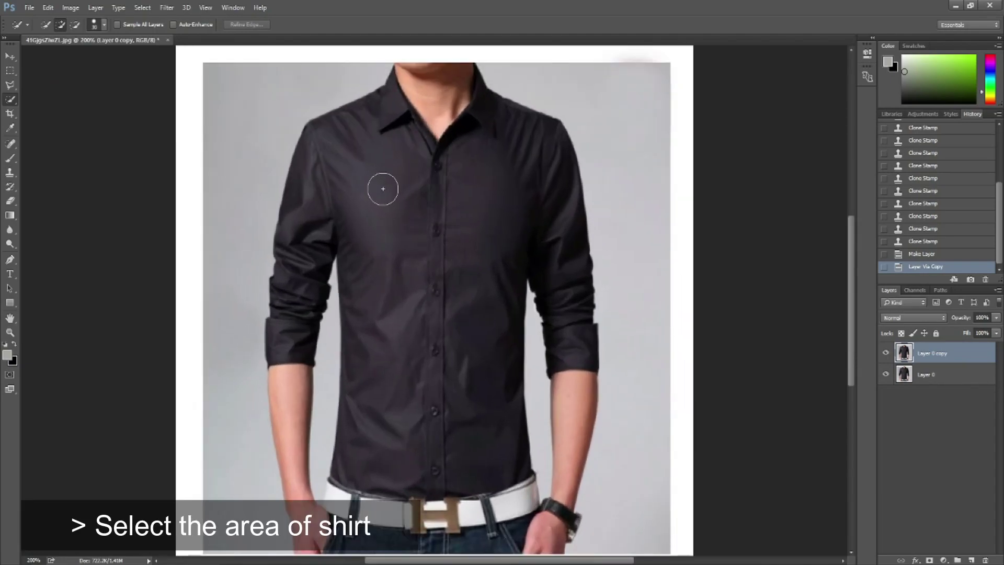
{"action": "left_click_drag", "start_coordinate": [370, 197], "coordinate": [401, 225]}
{"action": "mouse_move", "coordinate": [368, 163]}
{"action": "left_mouse_down"}
{"action": "mouse_move", "coordinate": [394, 188]}
{"action": "mouse_move", "coordinate": [440, 348]}
{"action": "mouse_move", "coordinate": [444, 330]}
{"action": "left_mouse_up"}
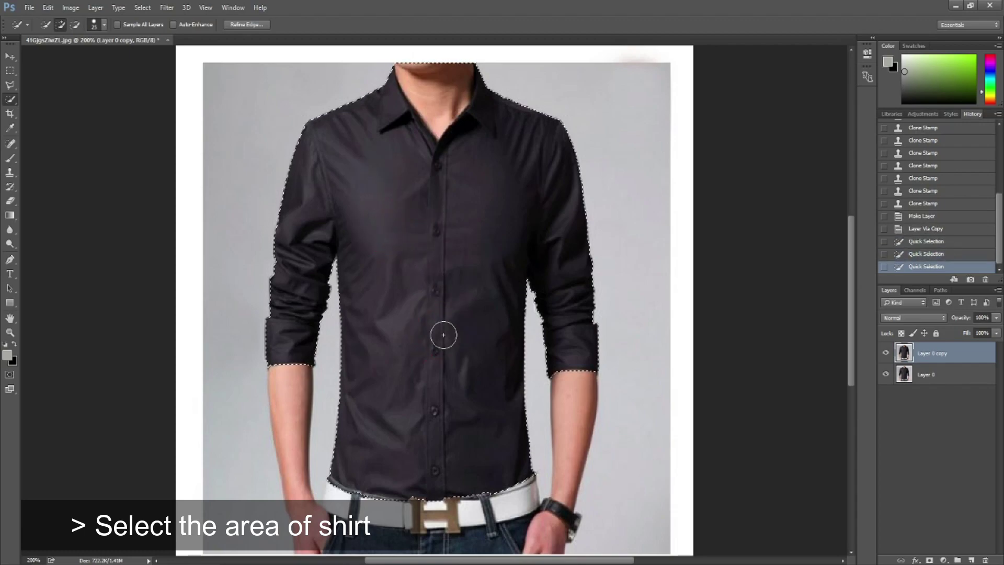
{"action": "left_click_drag", "start_coordinate": [482, 171], "coordinate": [483, 175]}
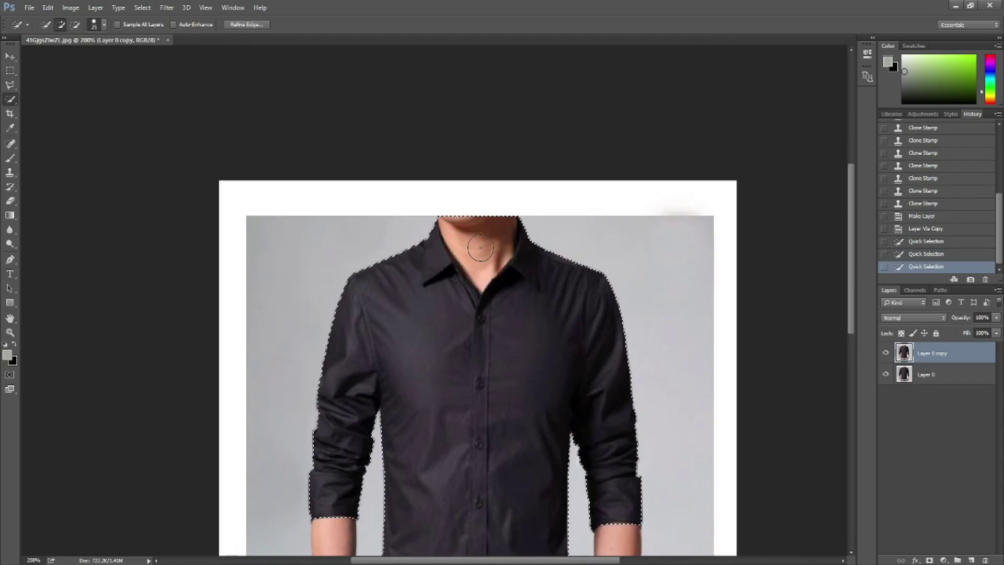
{"action": "left_click", "coordinate": [481, 243], "text": "alt"}
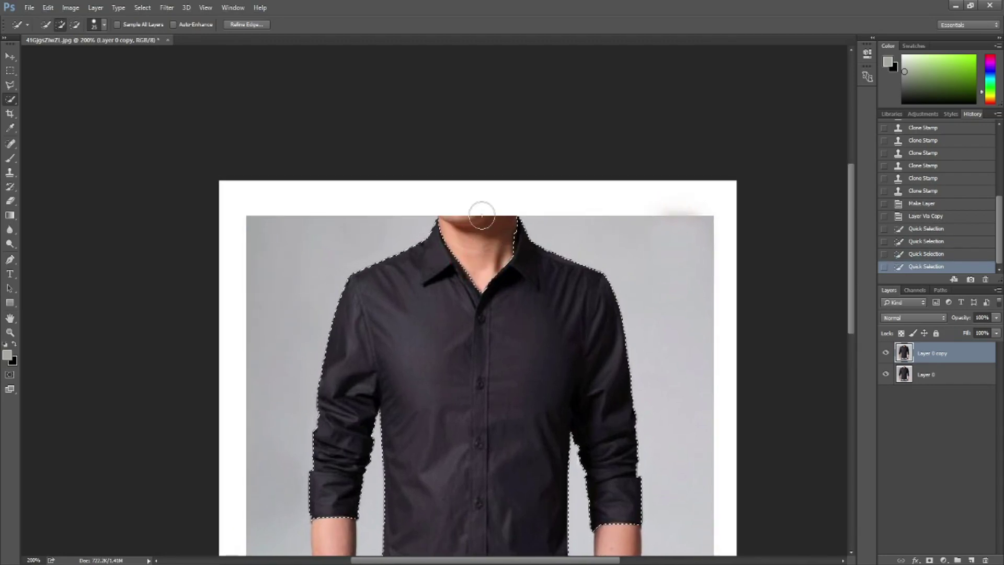
{"action": "left_click_drag", "start_coordinate": [477, 468], "coordinate": [464, 331]}
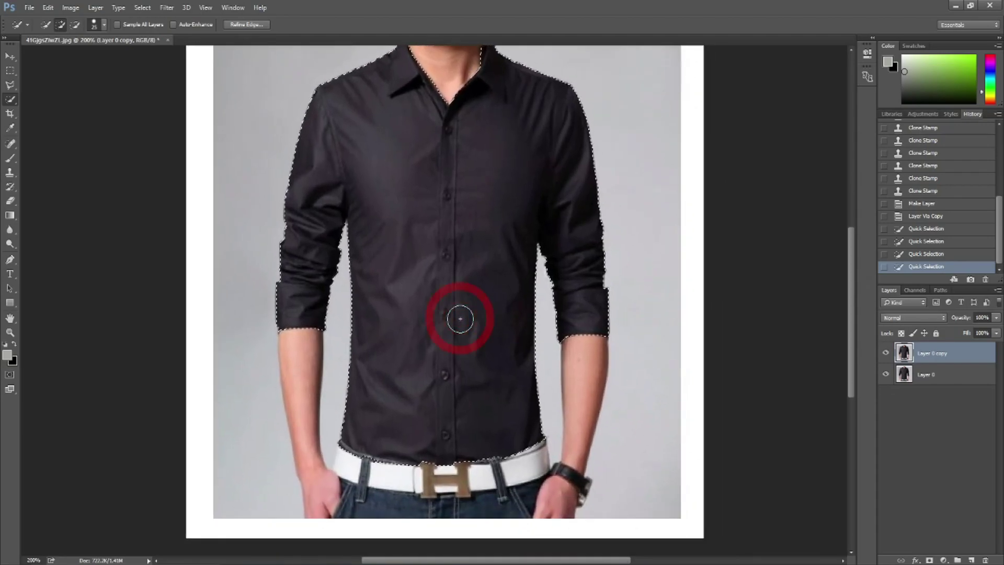
{"action": "scroll", "coordinate": [416, 344], "scroll_direction": "up", "scroll_amount": 1}
{"action": "scroll", "coordinate": [416, 344], "scroll_direction": "up", "scroll_amount": 2}
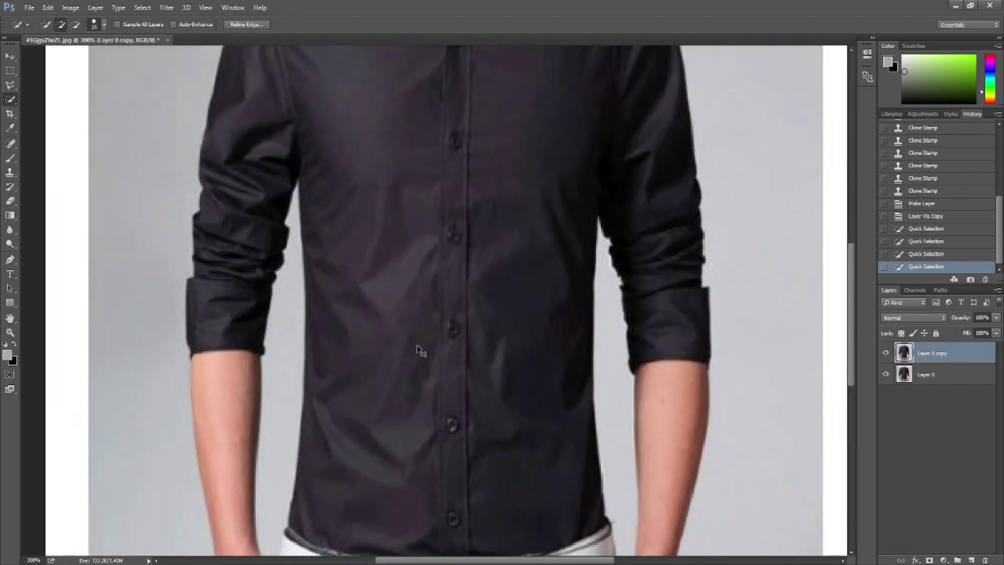
{"action": "scroll", "coordinate": [415, 385], "scroll_direction": "up", "scroll_amount": 3}
{"action": "left_click_drag", "start_coordinate": [426, 372], "coordinate": [420, 154]}
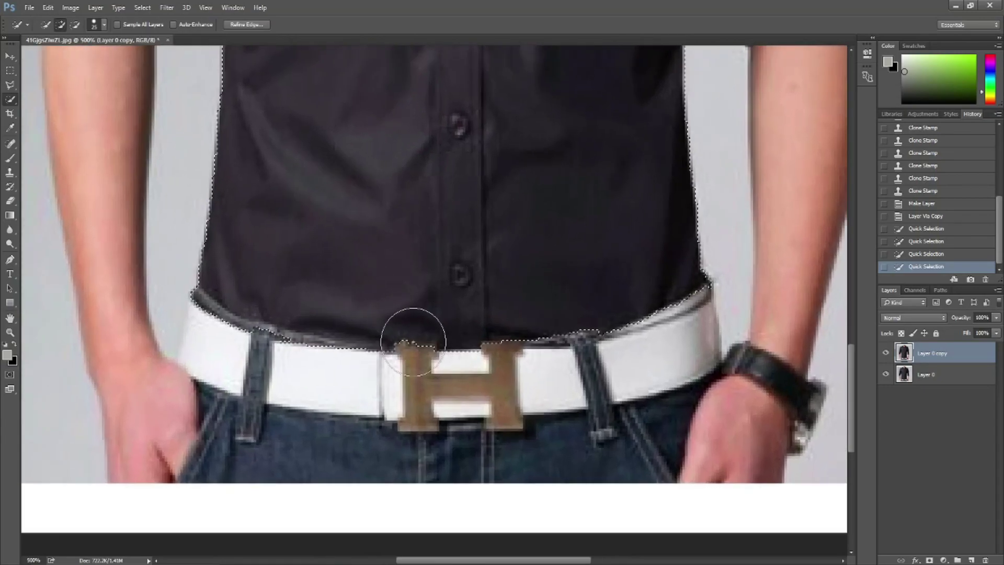
{"action": "scroll", "coordinate": [414, 337], "scroll_direction": "up", "scroll_amount": 1}
{"action": "key", "text": "bracketleft"}
{"action": "key", "text": "bracketleft"}
{"action": "key", "text": "bracketleft"}
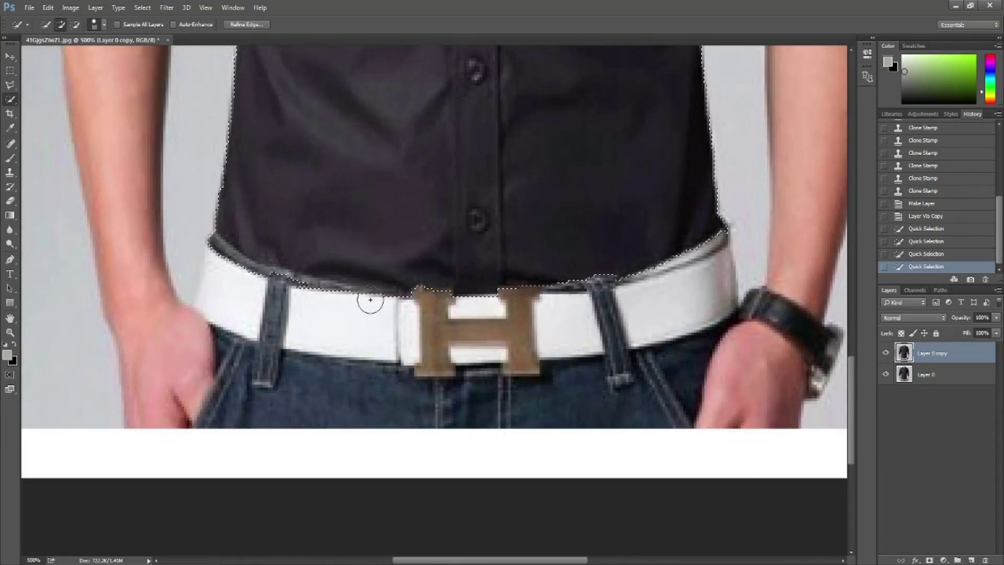
- Subtract the belt from the selection, from the left belt corner past the buckle
{"action": "left_click", "coordinate": [214, 249]}
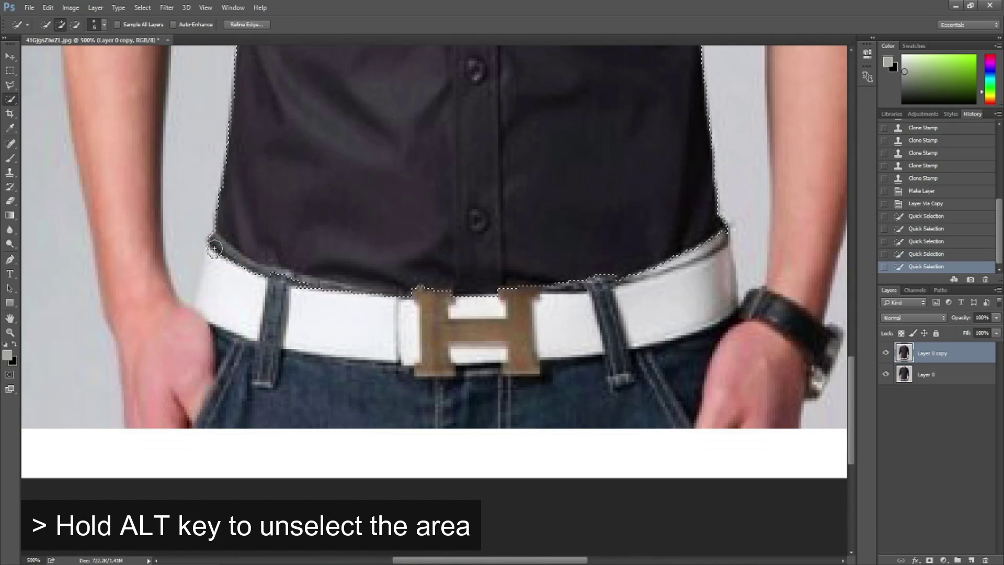
{"action": "left_click", "coordinate": [214, 248]}
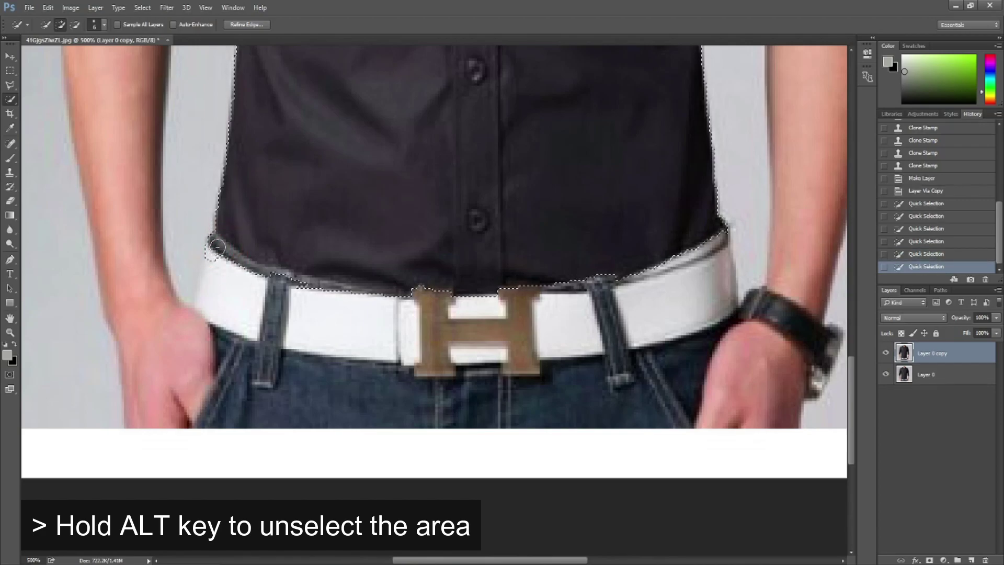
{"action": "left_click", "coordinate": [216, 251], "text": "alt"}
{"action": "left_click", "coordinate": [213, 259], "text": "alt"}
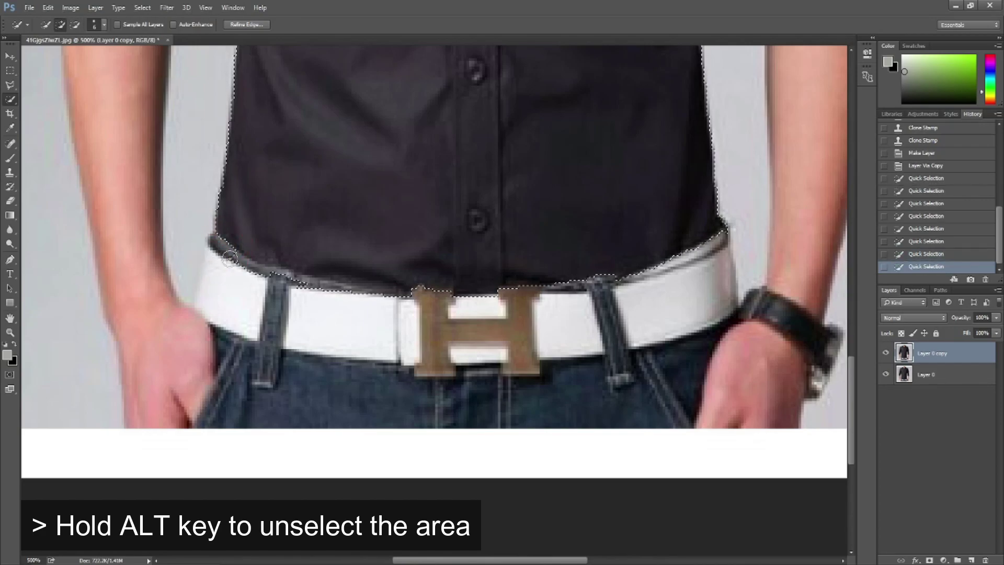
{"action": "left_click", "coordinate": [234, 264], "text": "alt"}
{"action": "left_click", "coordinate": [281, 279], "text": "alt"}
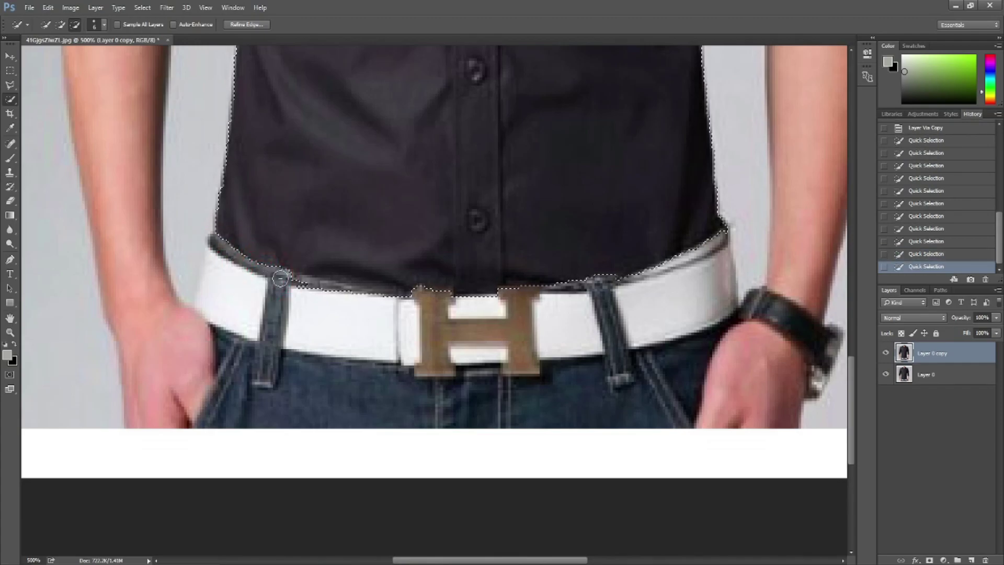
{"action": "left_click", "coordinate": [311, 286], "text": "alt"}
{"action": "left_click", "coordinate": [352, 294], "text": "alt"}
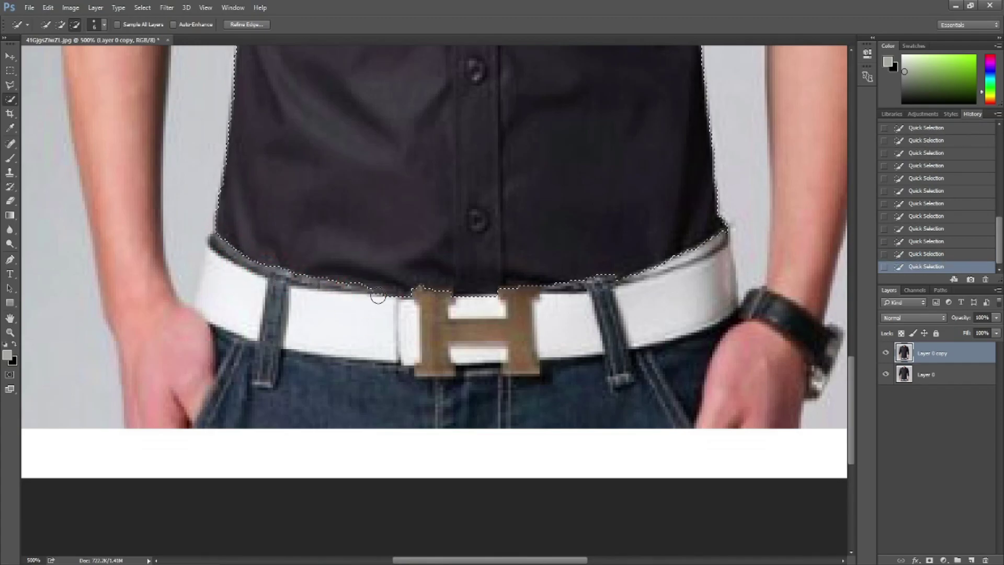
{"action": "left_click", "coordinate": [411, 299], "text": "alt"}
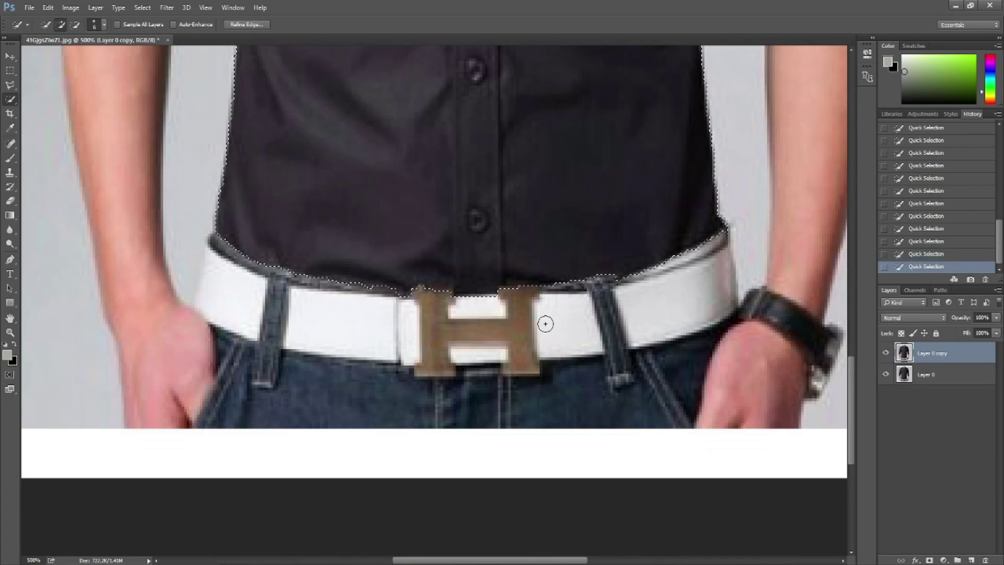
{"action": "left_click", "coordinate": [667, 274], "text": "alt"}
- Remove the neck skin along the collar, then zoom out to view the whole shirt
{"action": "mouse_move", "coordinate": [303, 164]}
{"action": "left_mouse_down"}
{"action": "mouse_move", "coordinate": [307, 274]}
{"action": "mouse_move", "coordinate": [348, 320]}
{"action": "left_mouse_up"}
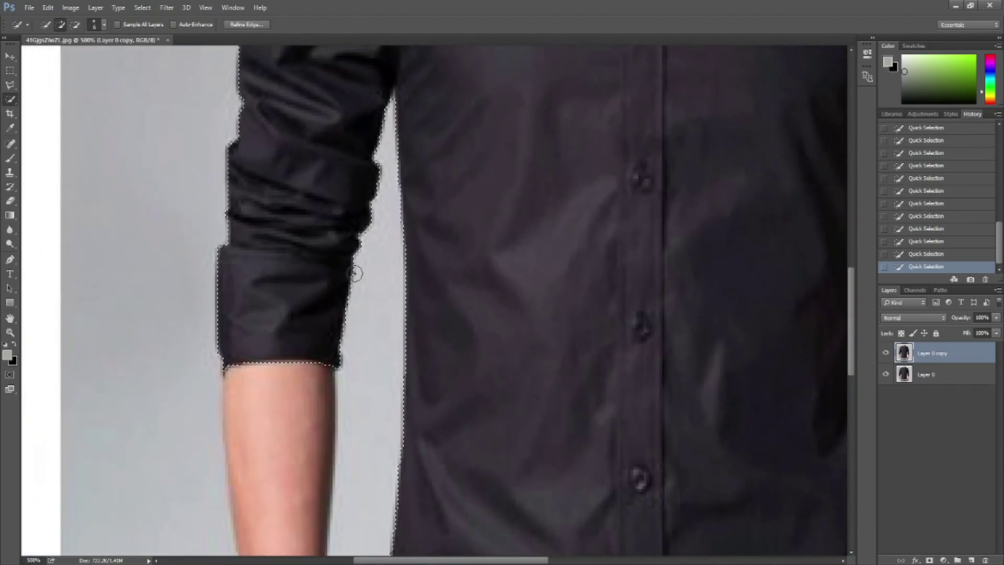
{"action": "left_click_drag", "start_coordinate": [426, 197], "coordinate": [346, 377]}
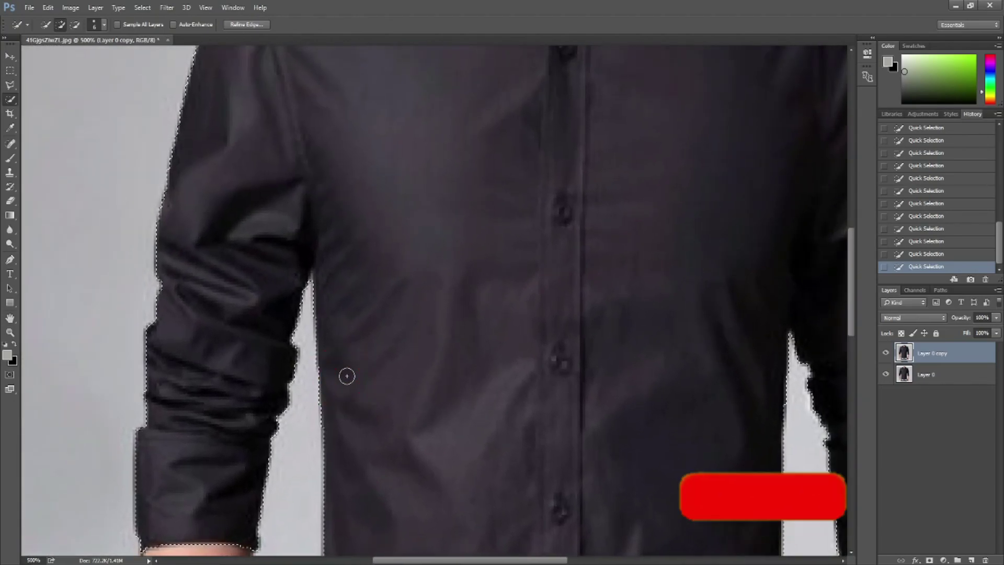
{"action": "left_click_drag", "start_coordinate": [481, 271], "coordinate": [361, 477]}
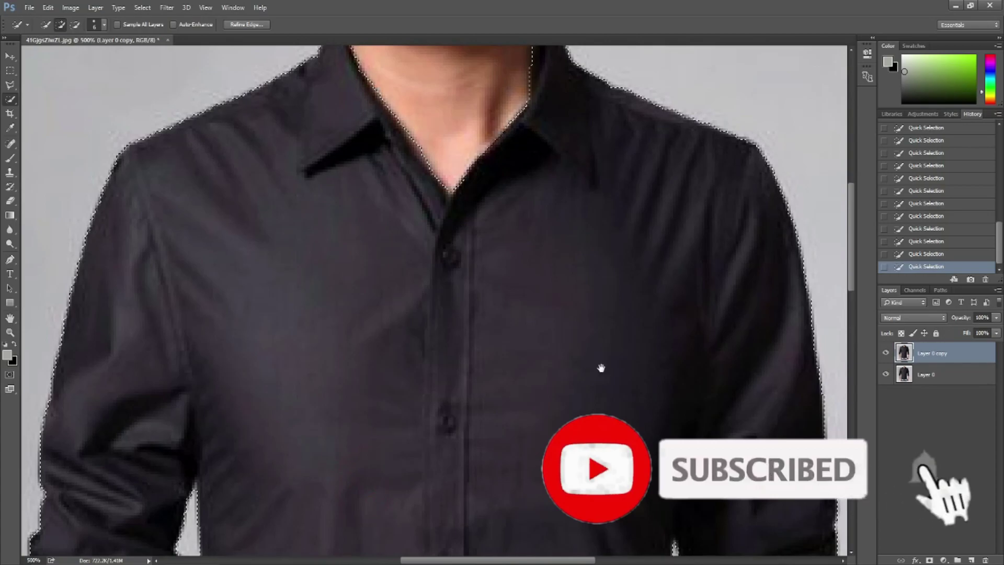
{"action": "left_click_drag", "start_coordinate": [600, 365], "coordinate": [486, 491]}
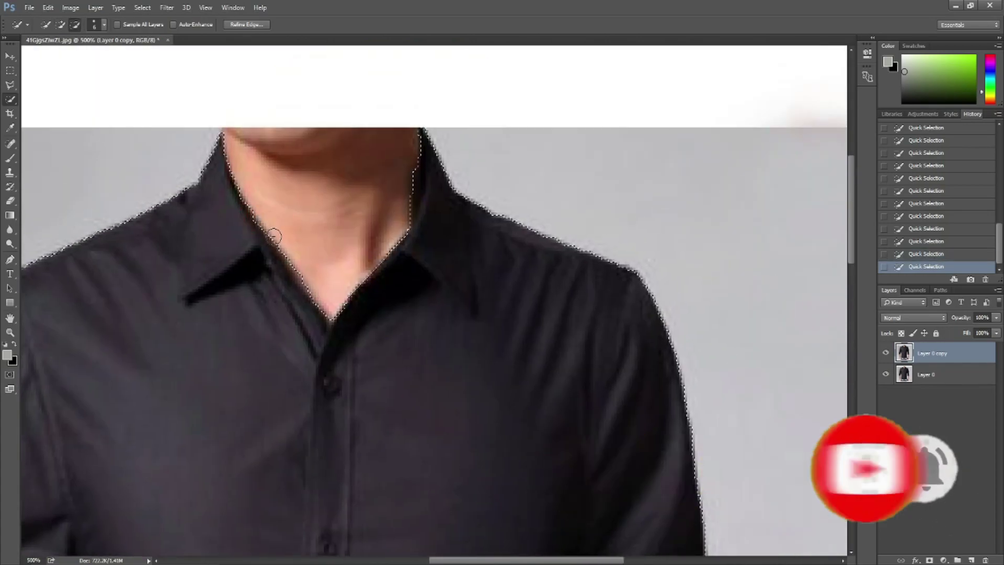
{"action": "left_click", "coordinate": [312, 276], "text": "alt"}
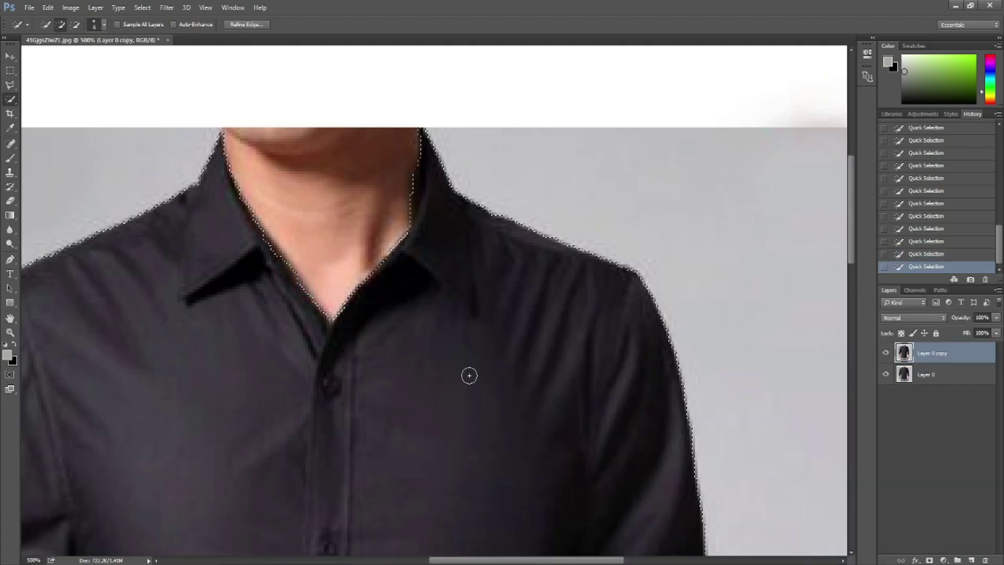
{"action": "mouse_move", "coordinate": [563, 444]}
{"action": "left_mouse_down"}
{"action": "mouse_move", "coordinate": [546, 507]}
{"action": "mouse_move", "coordinate": [331, 159]}
{"action": "left_mouse_up"}
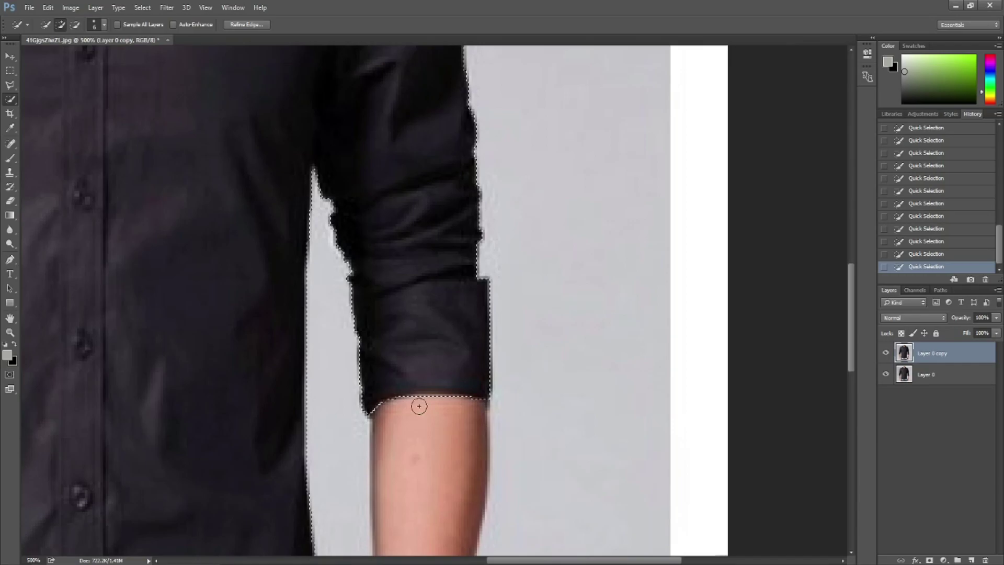
{"action": "key", "text": "ctrl+minus"}
{"action": "key", "text": "ctrl+minus"}
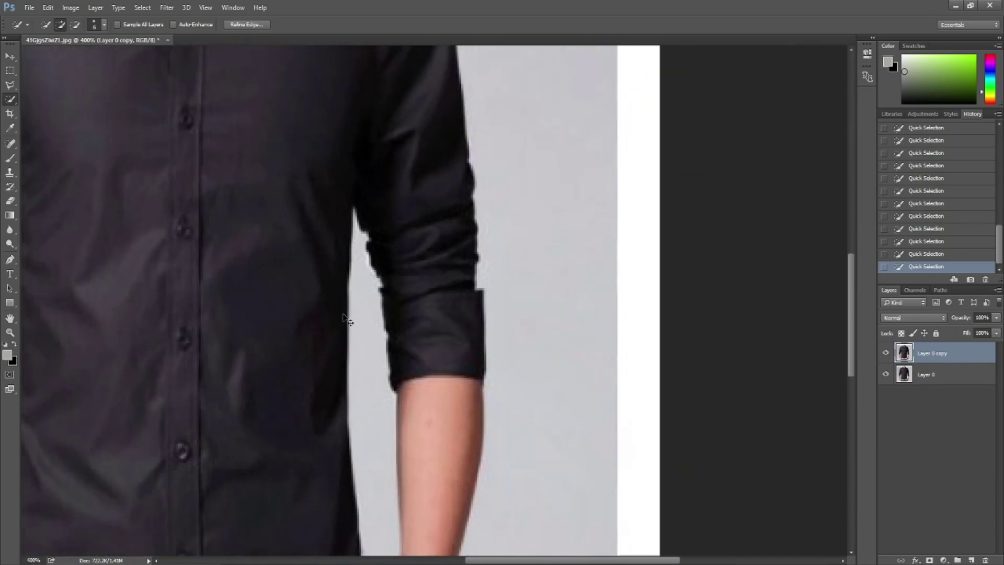
{"action": "key", "text": "ctrl+minus"}
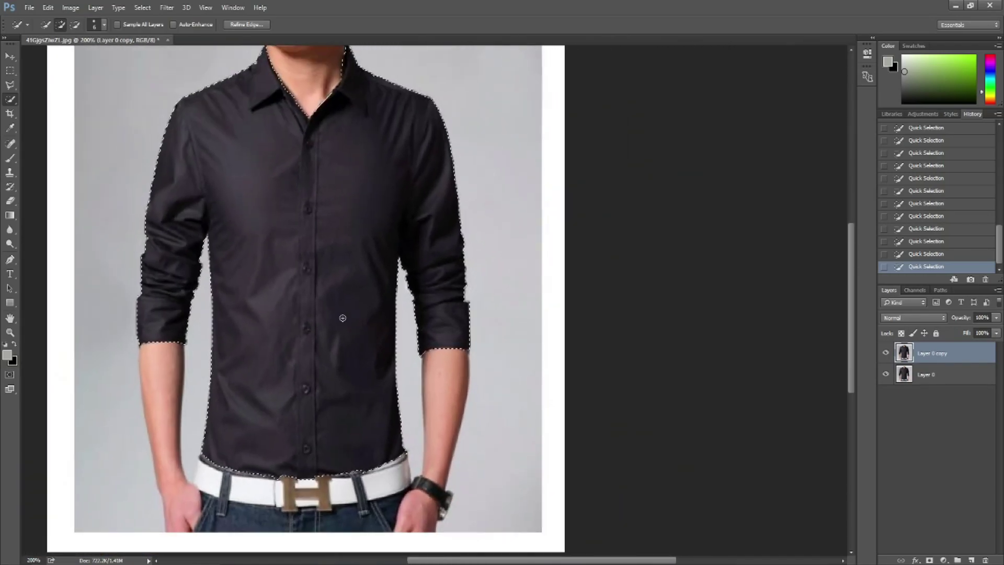
{"action": "mouse_move", "coordinate": [348, 257]}
{"action": "left_mouse_down"}
{"action": "mouse_move", "coordinate": [451, 303]}
{"action": "mouse_move", "coordinate": [463, 297]}
{"action": "left_mouse_up"}
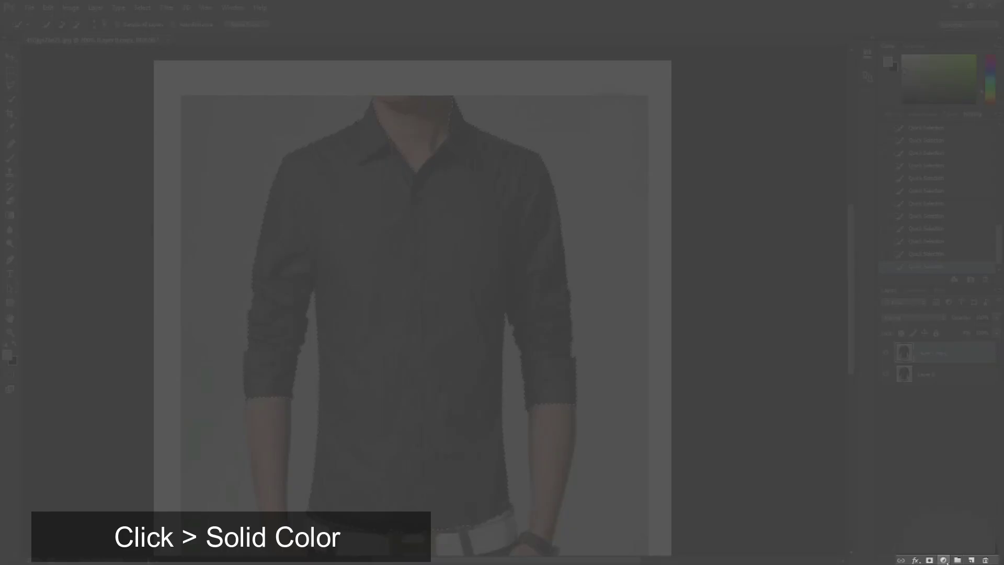
- Add a bright green Solid Color fill layer, Color Fill 1, masked to the shirt
{"action": "left_click", "coordinate": [943, 560]}
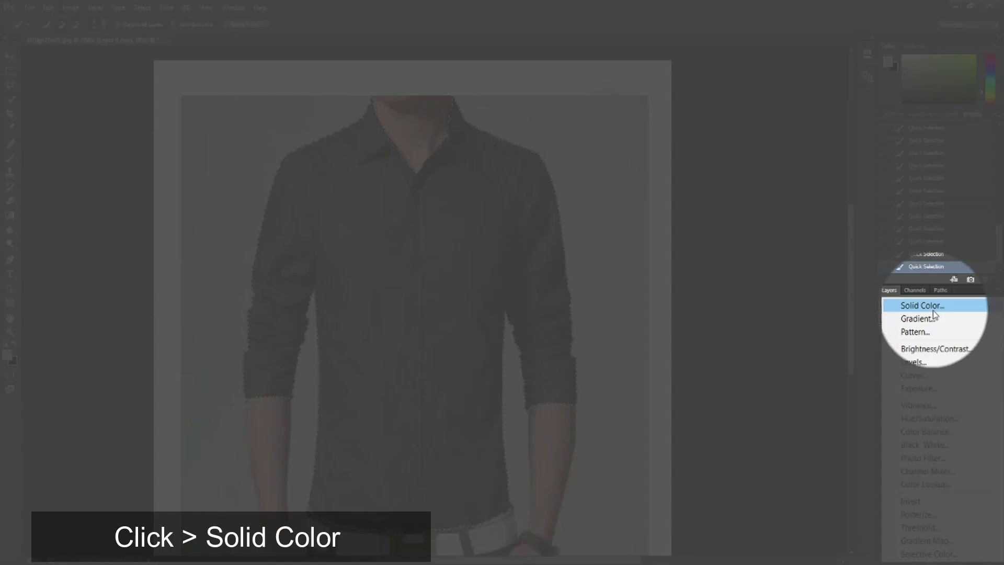
{"action": "left_click", "coordinate": [935, 312]}
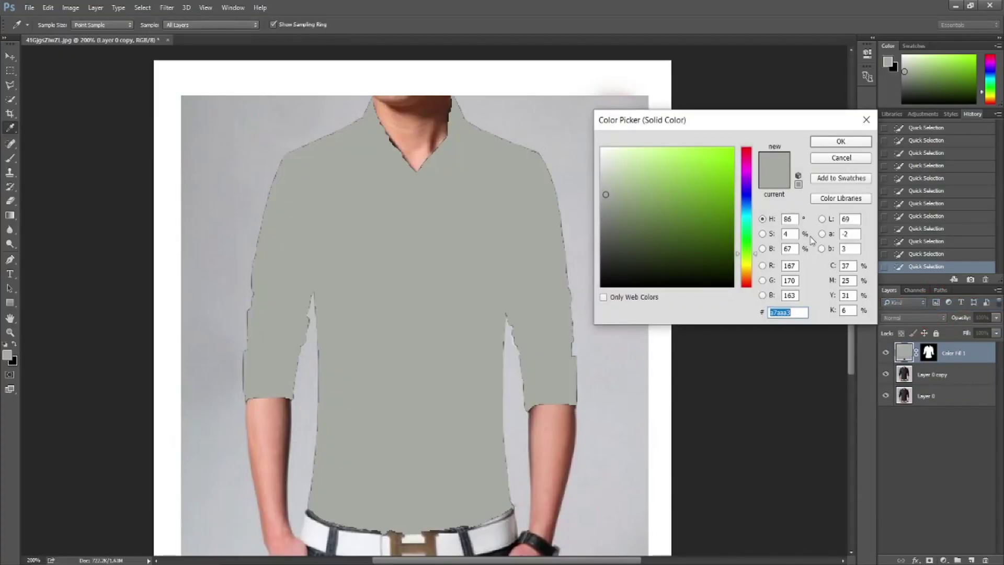
{"action": "left_click", "coordinate": [715, 159]}
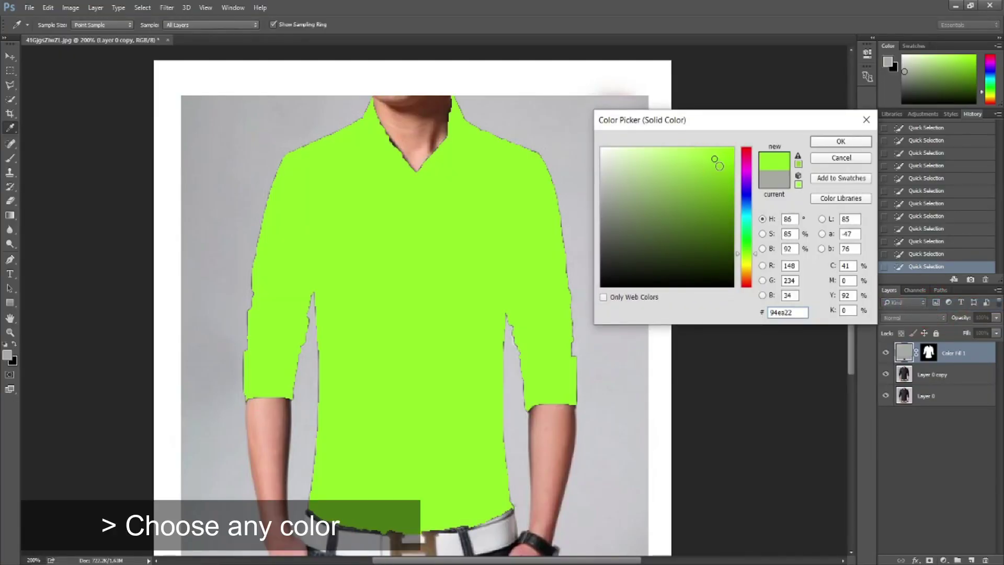
{"action": "left_click", "coordinate": [833, 145]}
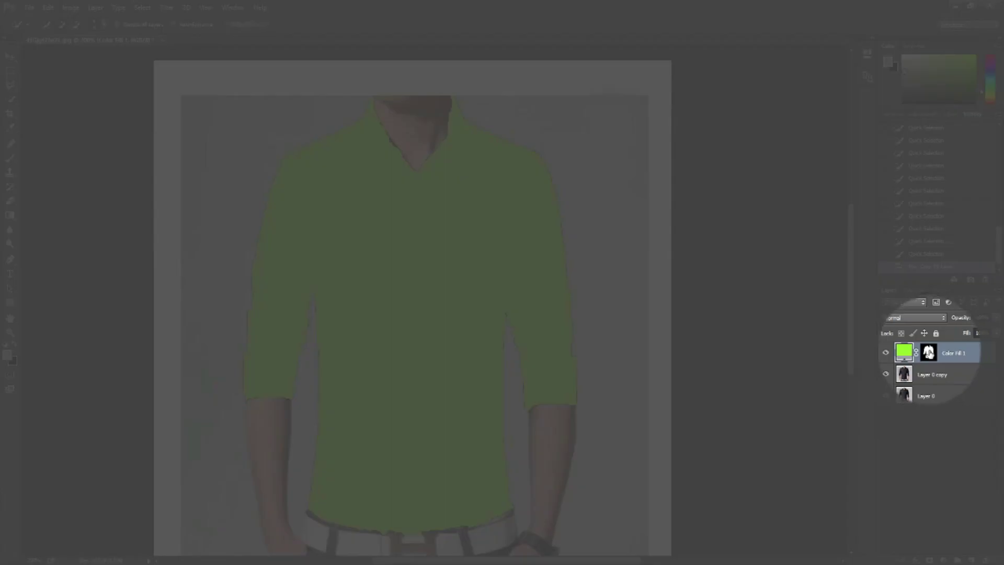
- Target the Color Fill 1 mask with a small white Brush, zoomed in on the sleeve
{"action": "left_click", "coordinate": [929, 353]}
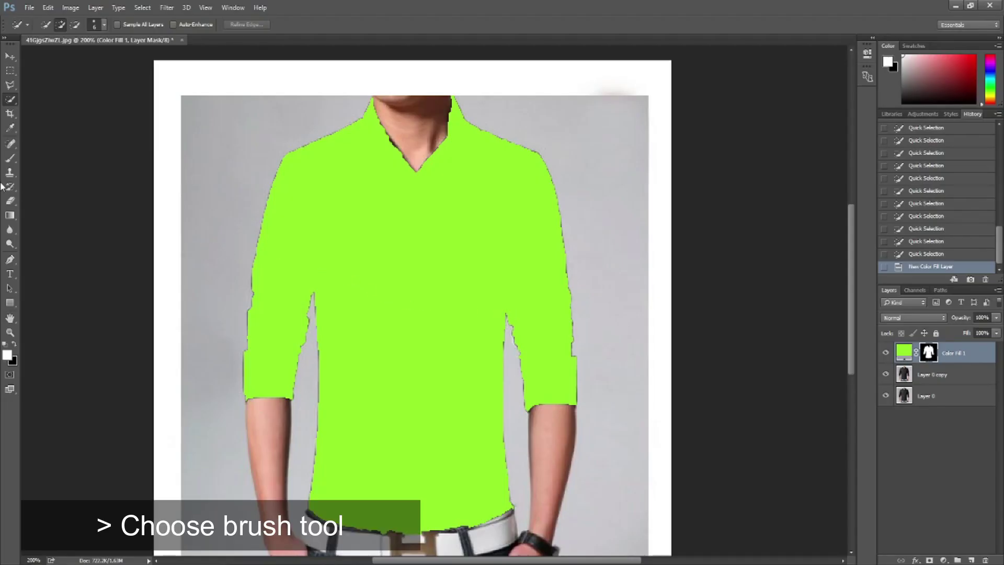
{"action": "left_click", "coordinate": [11, 159]}
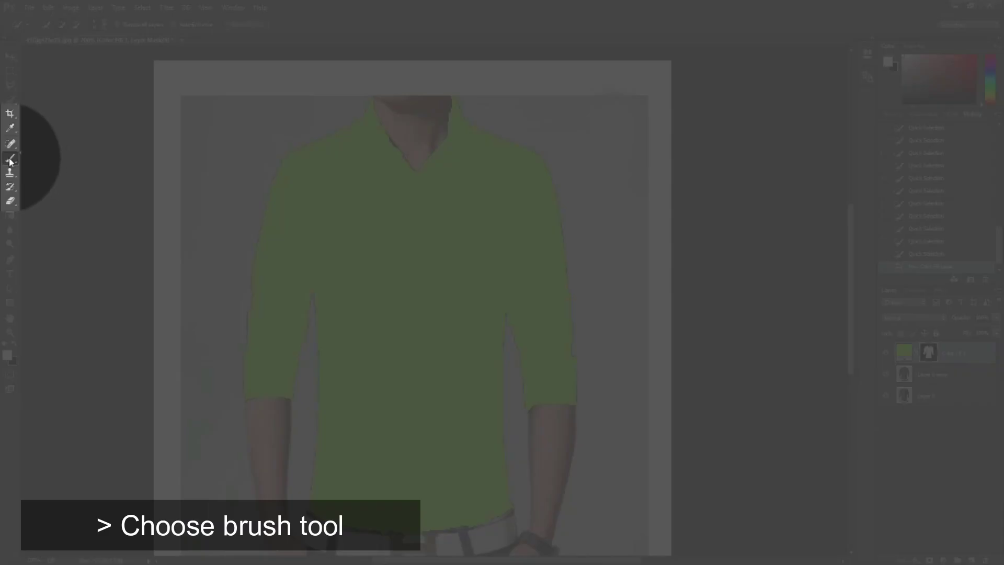
{"action": "right_click", "coordinate": [11, 161]}
{"action": "left_click", "coordinate": [43, 158]}
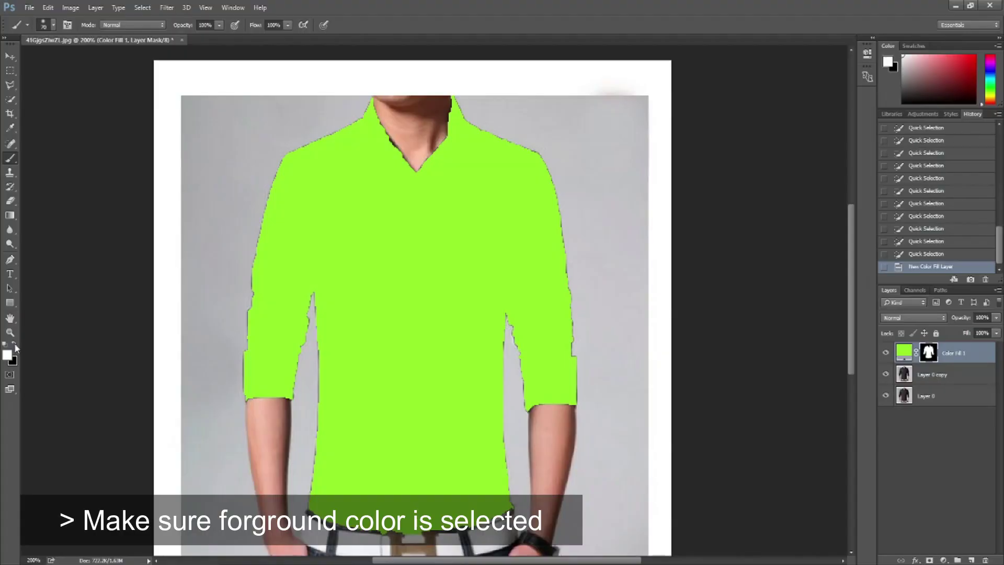
{"action": "left_click", "coordinate": [6, 345]}
{"action": "key", "text": "ctrl+plus"}
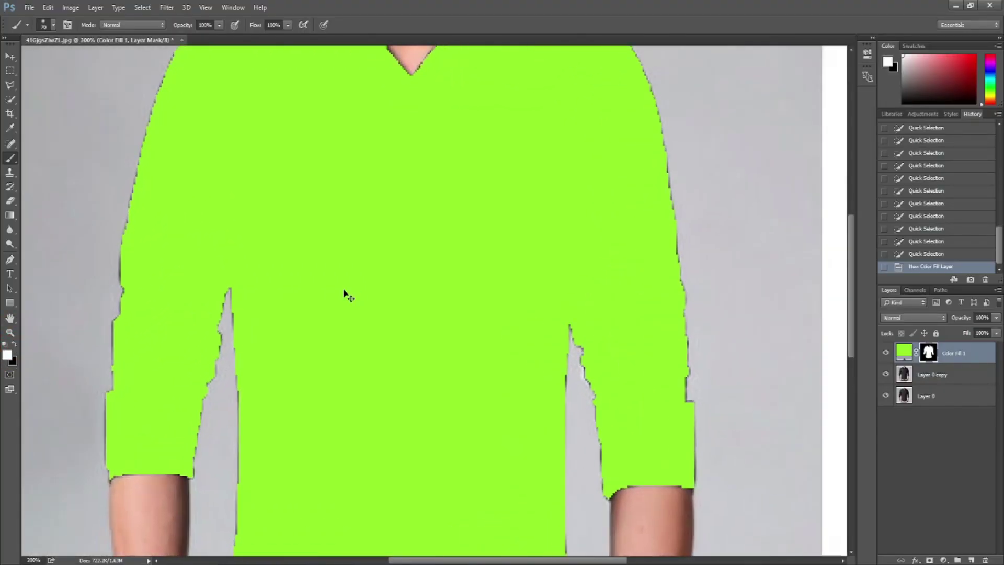
{"action": "key", "text": "ctrl+plus"}
{"action": "key", "text": "ctrl+plus"}
{"action": "key", "text": "ctrl+plus"}
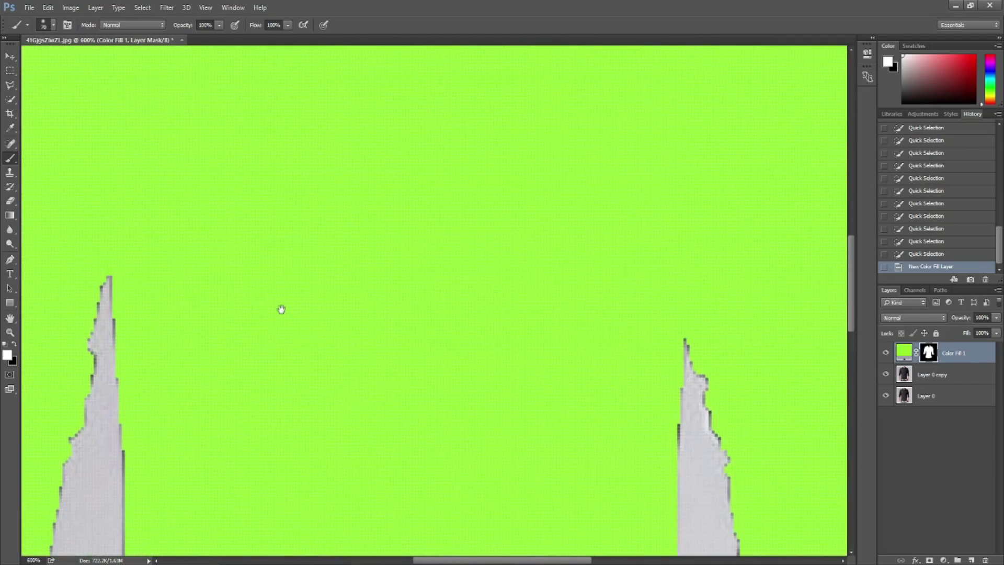
{"action": "left_click_drag", "start_coordinate": [281, 309], "coordinate": [380, 213]}
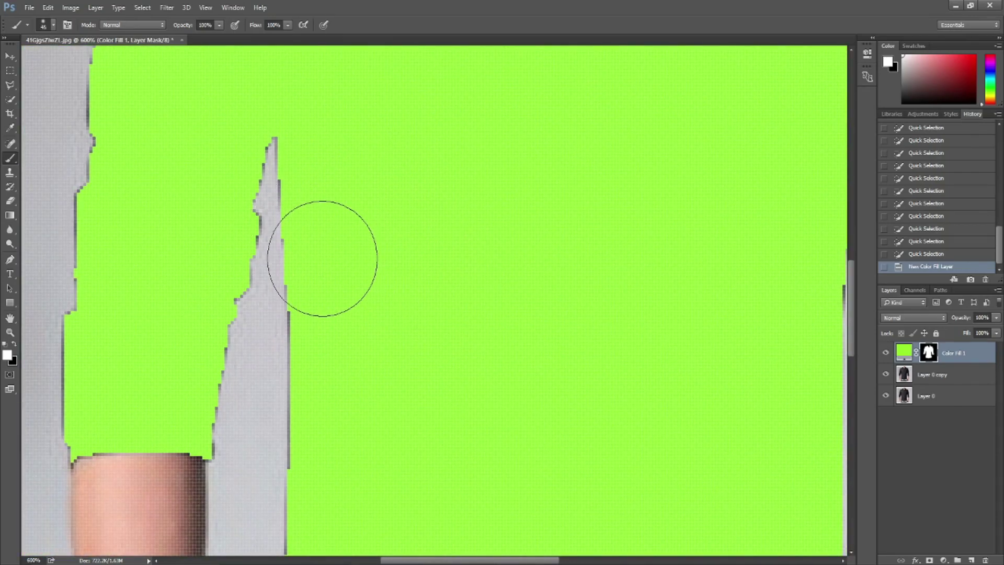
{"action": "key", "text": "bracketleft"}
{"action": "key", "text": "bracketleft"}
{"action": "key", "text": "bracketleft"}
{"action": "key", "text": "bracketleft"}
{"action": "key", "text": "bracketleft"}
{"action": "key", "text": "bracketleft"}
{"action": "key", "text": "bracketleft"}
{"action": "key", "text": "bracketleft"}
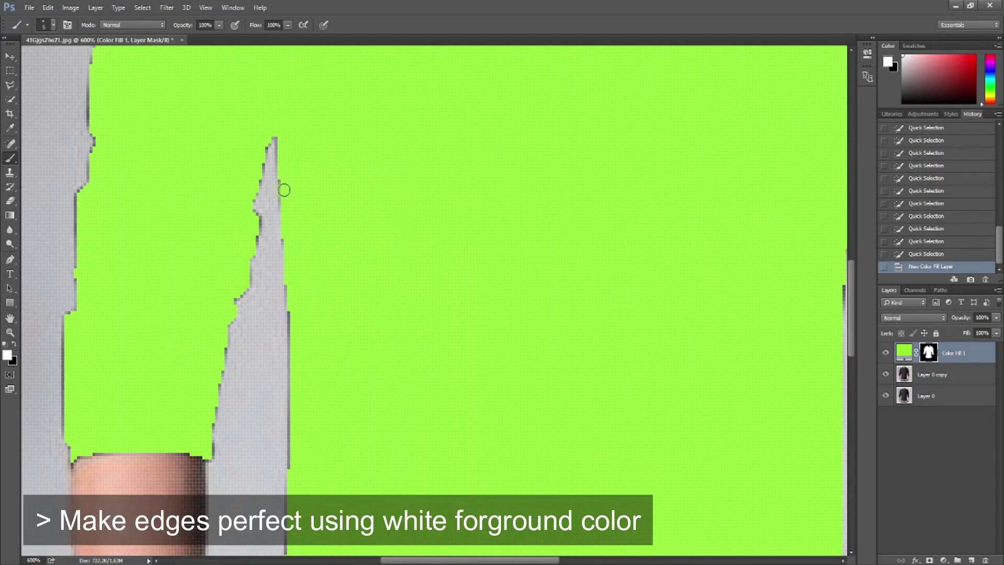
- Paint white along the sleeve edges so the green fill covers them fully
{"action": "left_click_drag", "start_coordinate": [285, 208], "coordinate": [284, 276]}
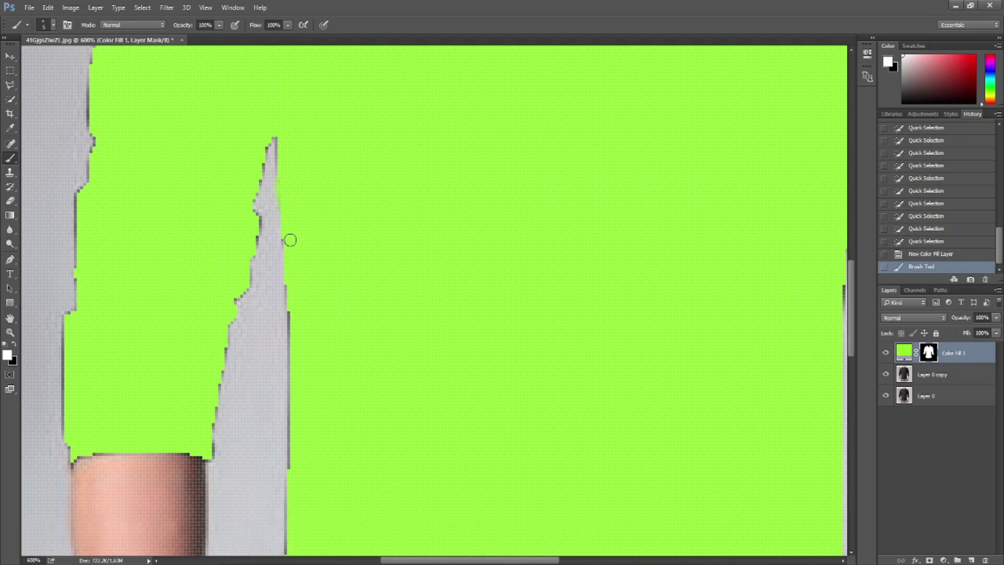
{"action": "left_click", "coordinate": [54, 25]}
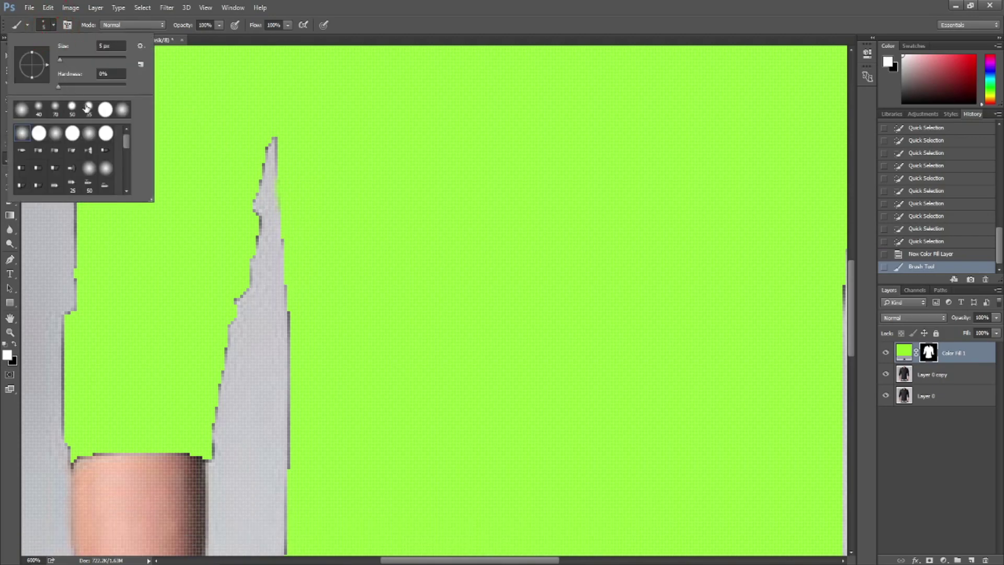
{"action": "left_click", "coordinate": [314, 165]}
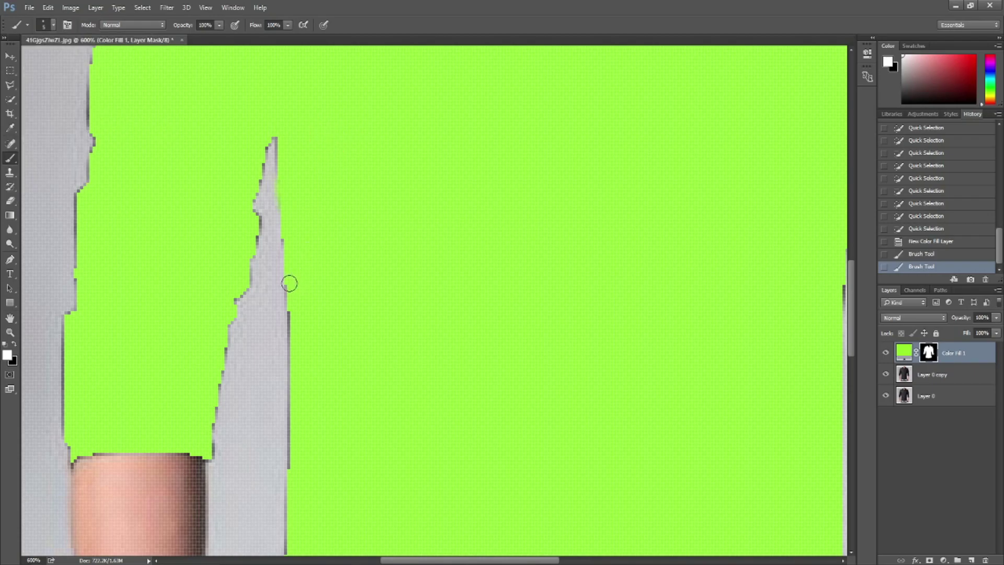
{"action": "left_click", "coordinate": [289, 239]}
{"action": "mouse_move", "coordinate": [297, 327]}
{"action": "left_mouse_down"}
{"action": "mouse_move", "coordinate": [291, 444]}
{"action": "mouse_move", "coordinate": [294, 296]}
{"action": "left_mouse_up"}
{"action": "scroll", "coordinate": [293, 296], "scroll_direction": "down", "scroll_amount": 5}
{"action": "left_click_drag", "start_coordinate": [308, 235], "coordinate": [271, 518]}
{"action": "scroll", "coordinate": [308, 273], "scroll_direction": "up", "scroll_amount": 3}
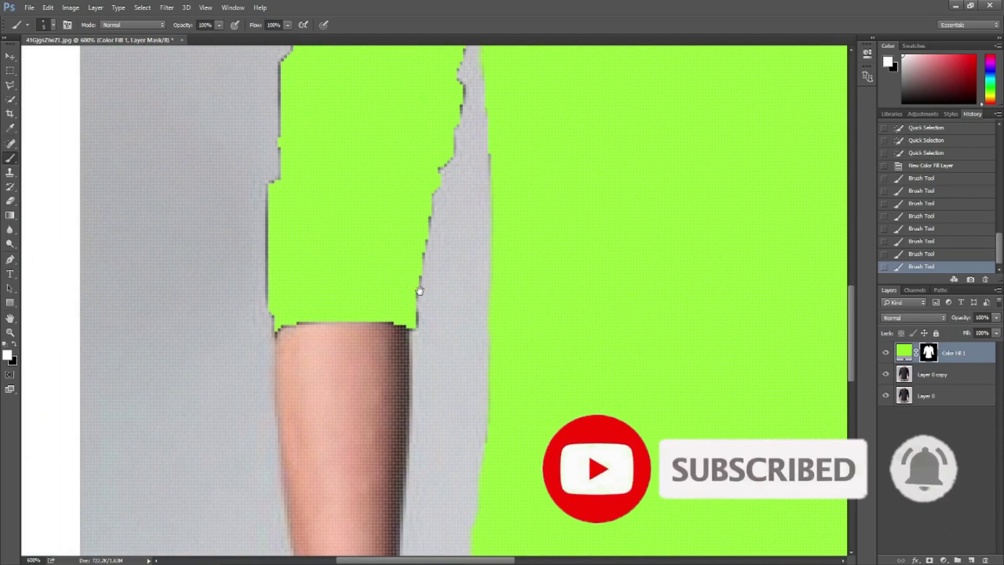
{"action": "left_click_drag", "start_coordinate": [276, 204], "coordinate": [274, 298]}
{"action": "key", "text": "ctrl+minus"}
{"action": "key", "text": "ctrl+minus"}
{"action": "key", "text": "ctrl+minus"}
{"action": "key", "text": "ctrl+minus"}
{"action": "key", "text": "ctrl+minus"}
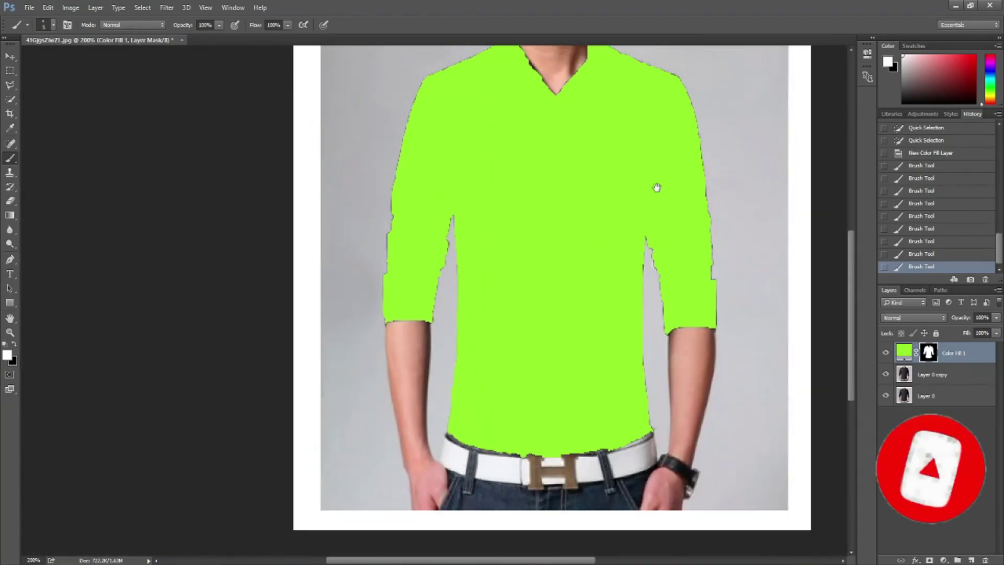
{"action": "mouse_move", "coordinate": [414, 122]}
{"action": "left_mouse_down"}
{"action": "mouse_move", "coordinate": [405, 109]}
{"action": "mouse_move", "coordinate": [421, 129]}
{"action": "left_mouse_up"}
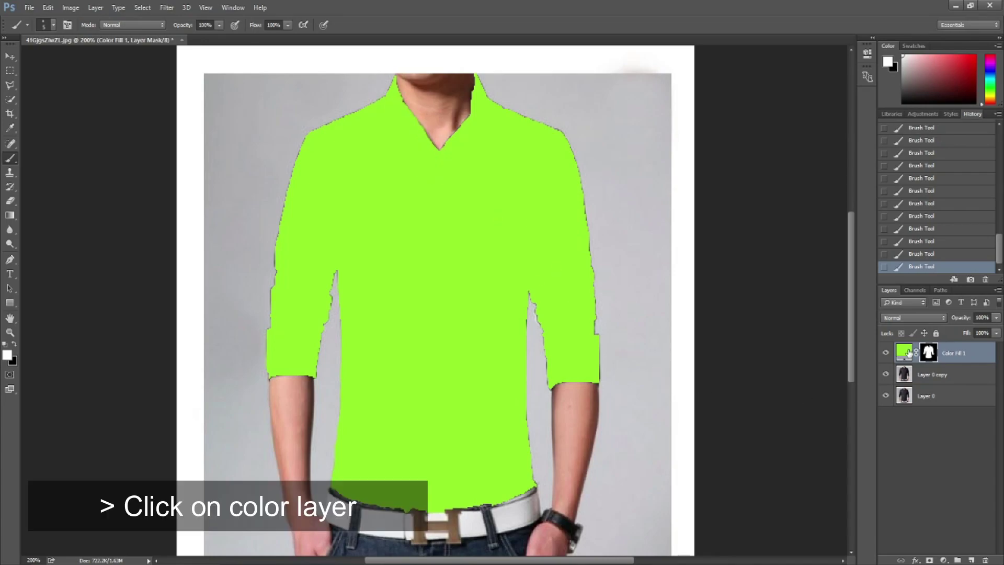
- Set the Color Fill 1 layer's blend mode to Multiply
{"action": "left_click", "coordinate": [906, 350]}
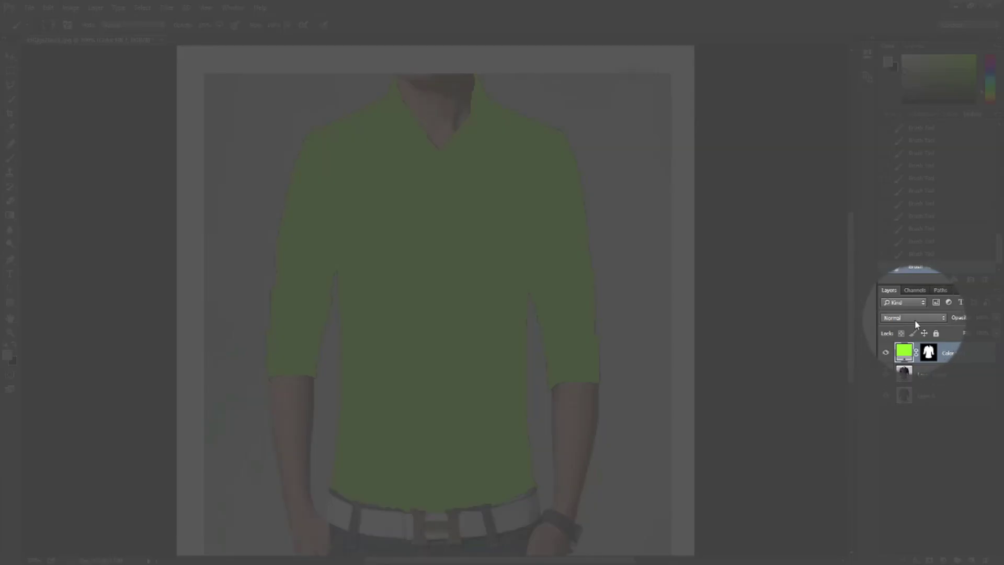
{"action": "left_click", "coordinate": [914, 317]}
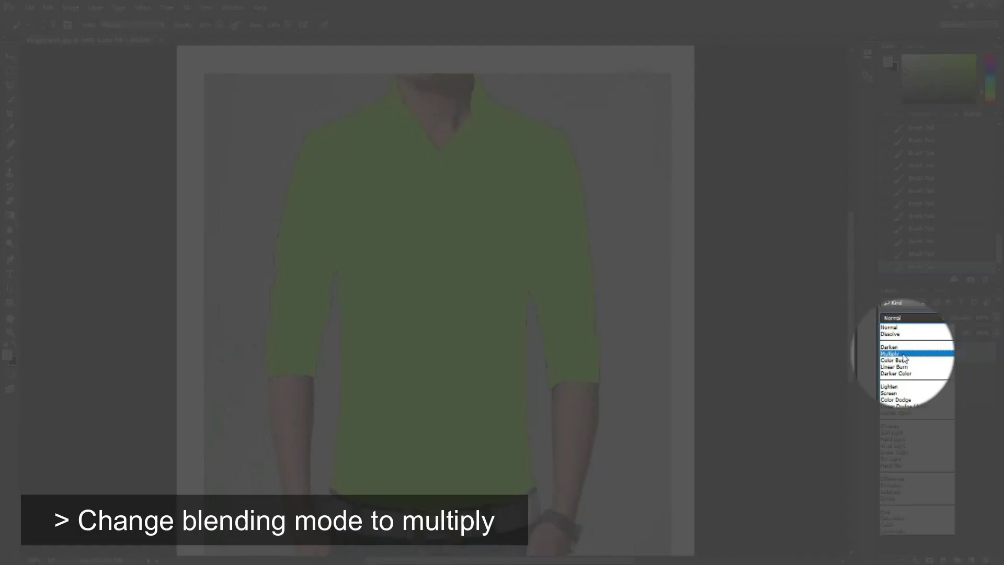
{"action": "left_click", "coordinate": [903, 354]}
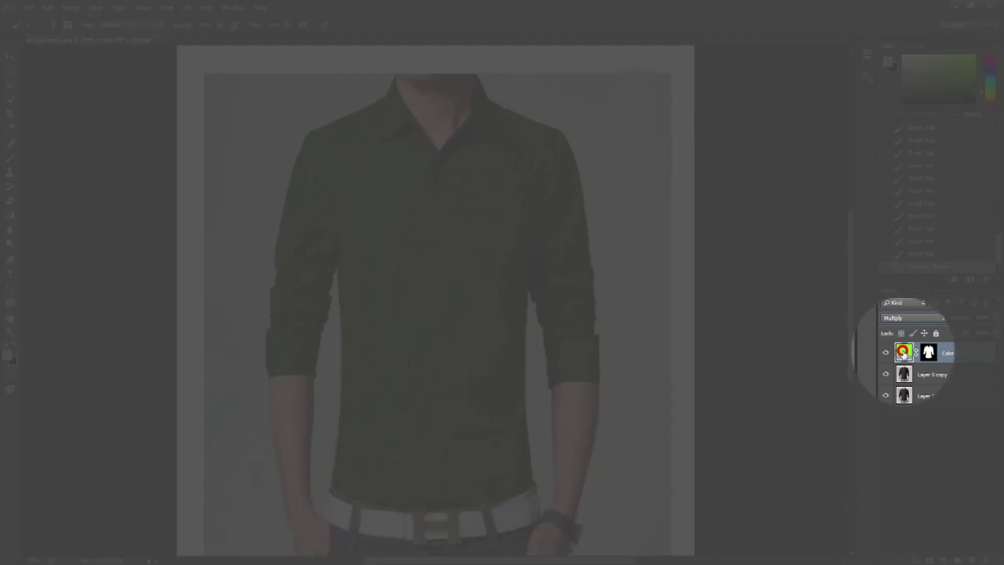
- Try several hues for Color Fill 1, settling on a dark navy blue
{"action": "double_click", "coordinate": [904, 354]}
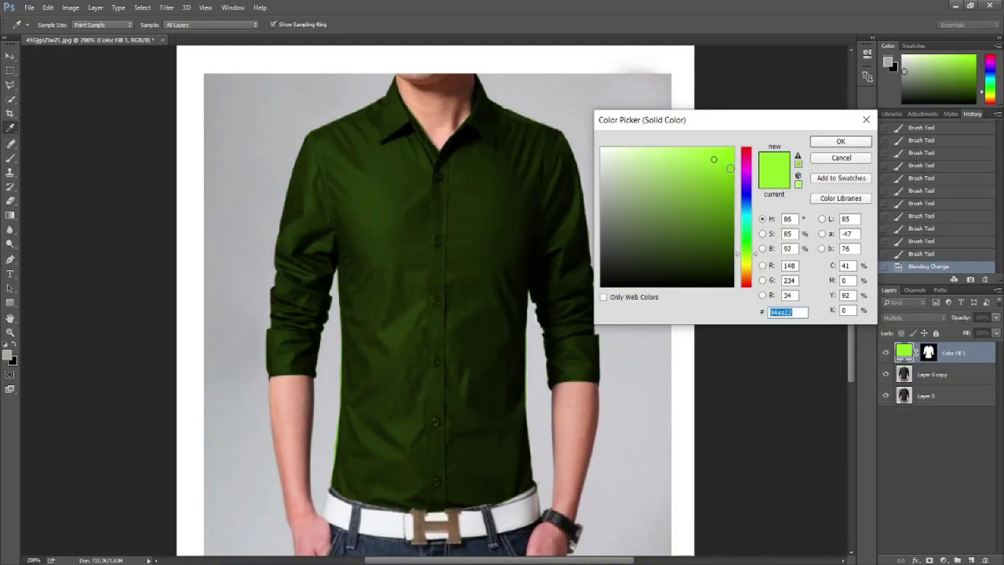
{"action": "left_click", "coordinate": [746, 200]}
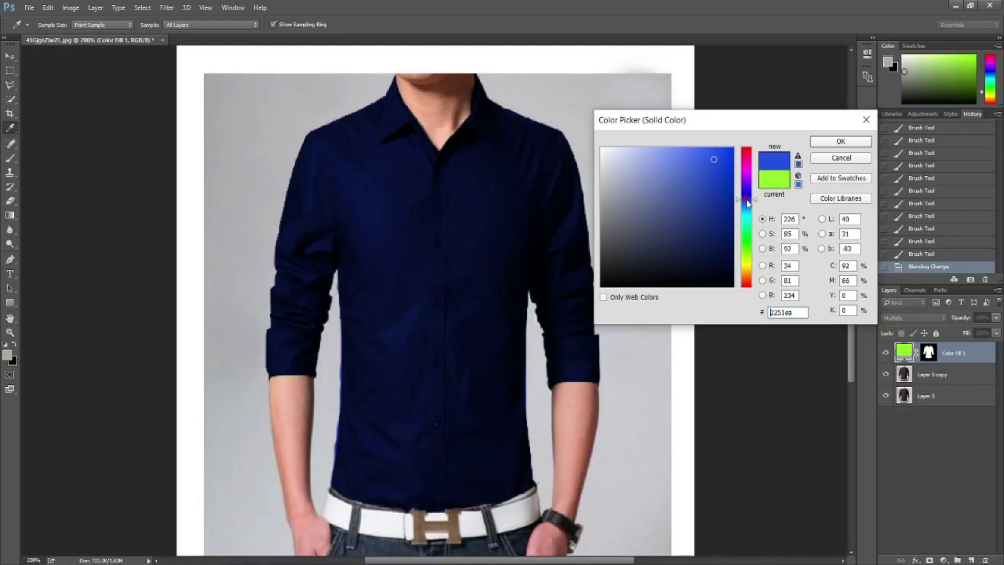
{"action": "left_click", "coordinate": [748, 230]}
{"action": "left_click_drag", "start_coordinate": [748, 250], "coordinate": [750, 282]}
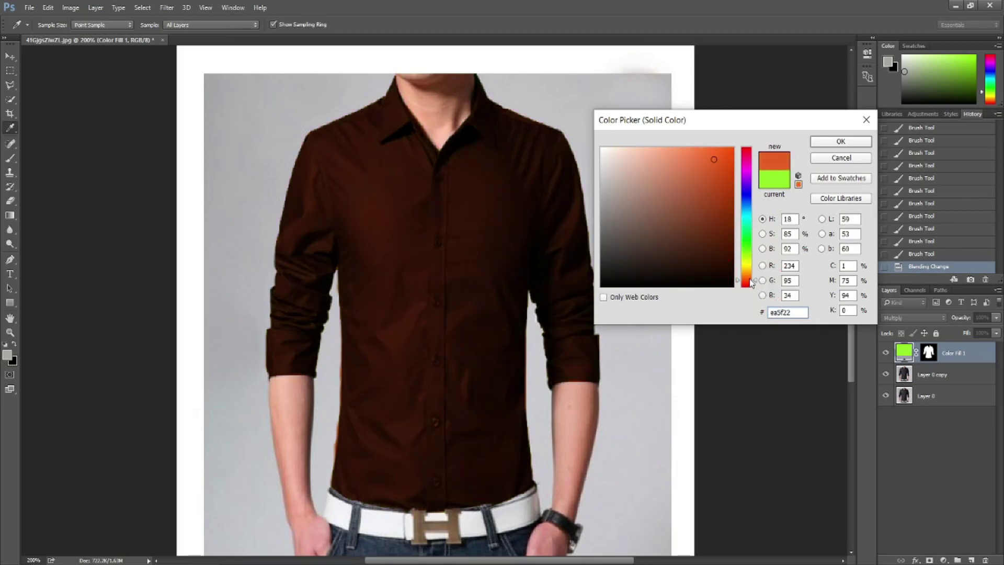
{"action": "left_click_drag", "start_coordinate": [749, 189], "coordinate": [748, 166]}
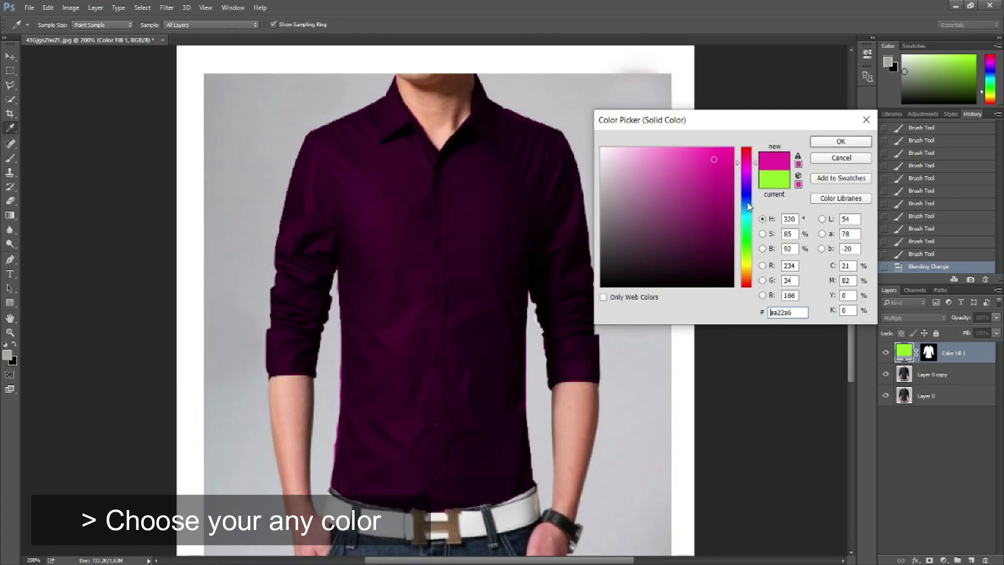
{"action": "left_click_drag", "start_coordinate": [748, 205], "coordinate": [748, 232]}
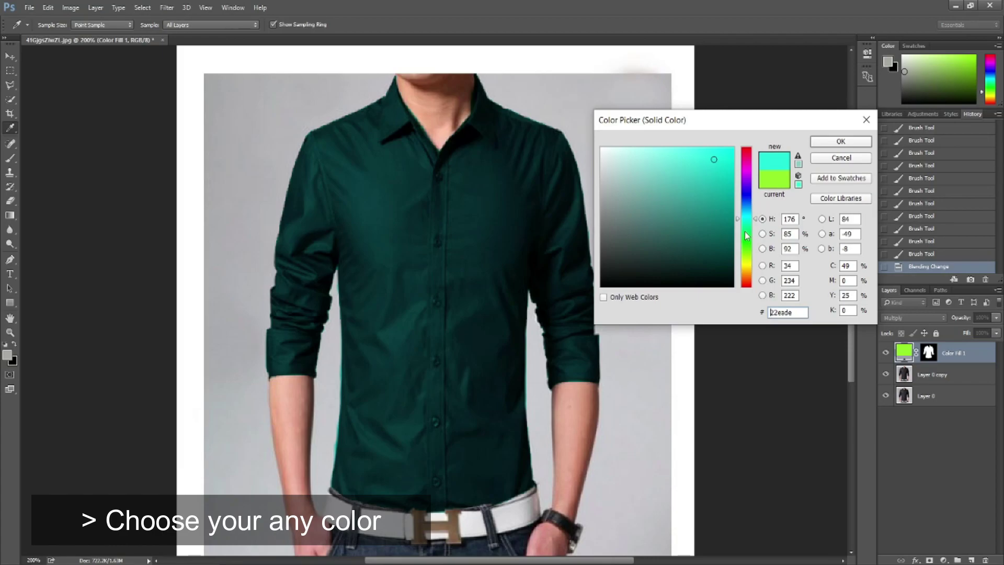
{"action": "left_click", "coordinate": [745, 232]}
{"action": "left_click", "coordinate": [745, 192]}
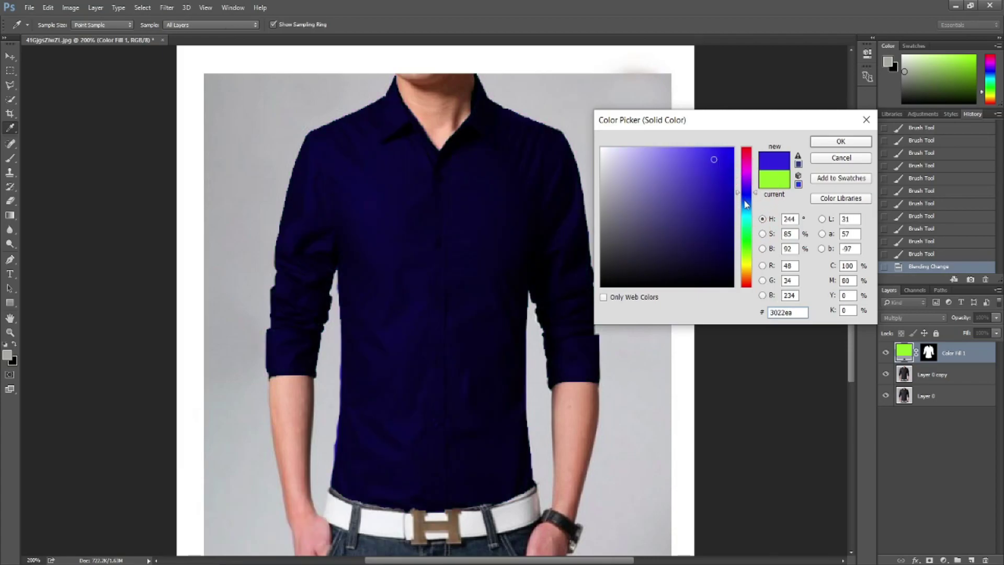
{"action": "left_click", "coordinate": [838, 143]}
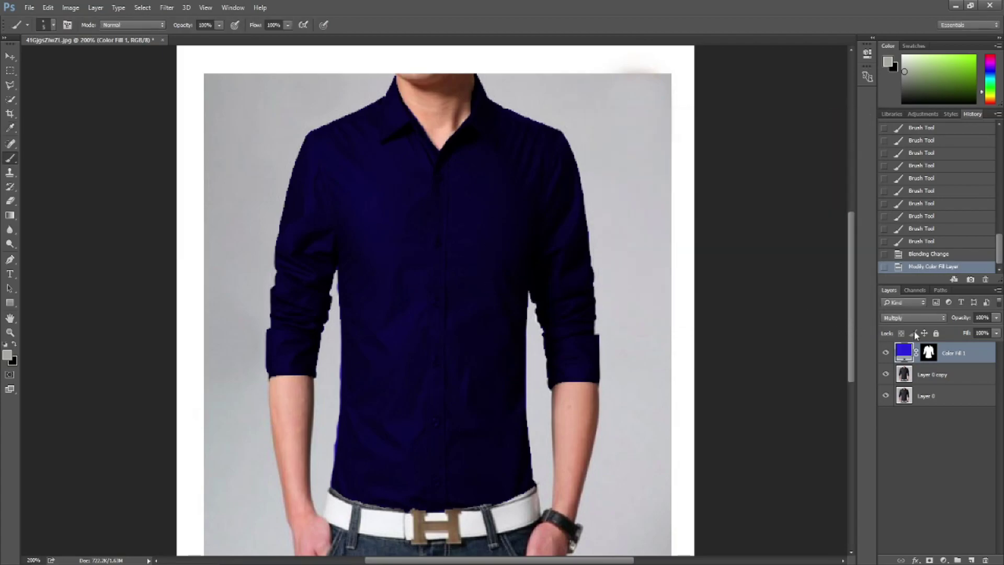
- Lower Color Fill 1 opacity to 92% and change its colour to maroon red
{"action": "left_click", "coordinate": [995, 318]}
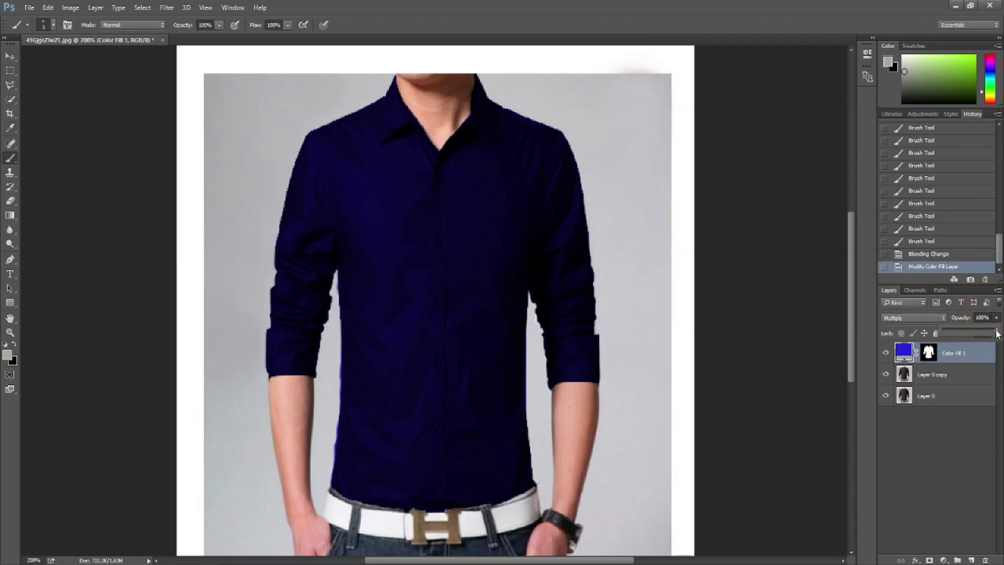
{"action": "mouse_move", "coordinate": [997, 334]}
{"action": "left_mouse_down"}
{"action": "mouse_move", "coordinate": [977, 334]}
{"action": "mouse_move", "coordinate": [993, 334]}
{"action": "left_mouse_up"}
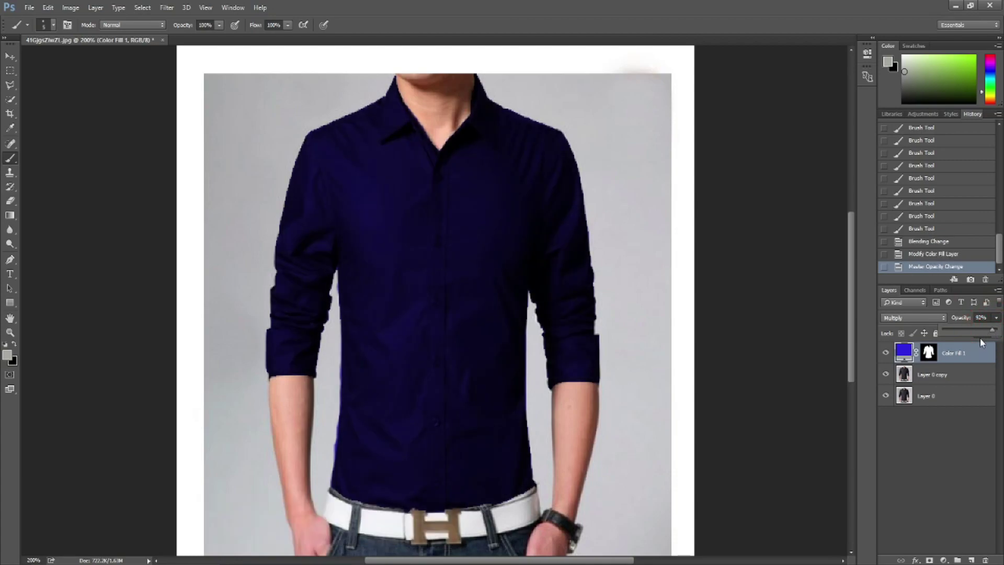
{"action": "double_click", "coordinate": [905, 353]}
{"action": "left_click_drag", "start_coordinate": [748, 216], "coordinate": [748, 229]}
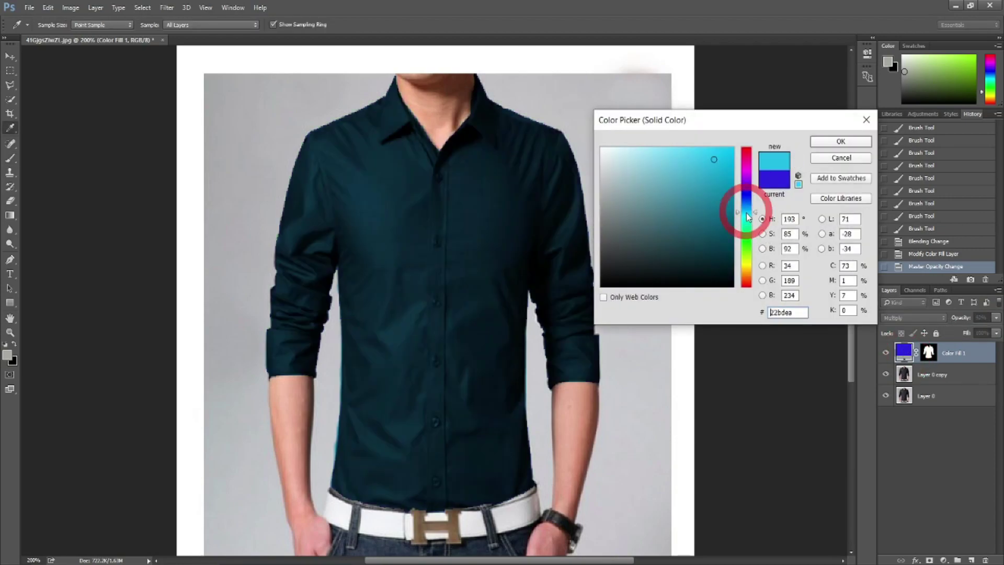
{"action": "left_click_drag", "start_coordinate": [747, 263], "coordinate": [749, 243]}
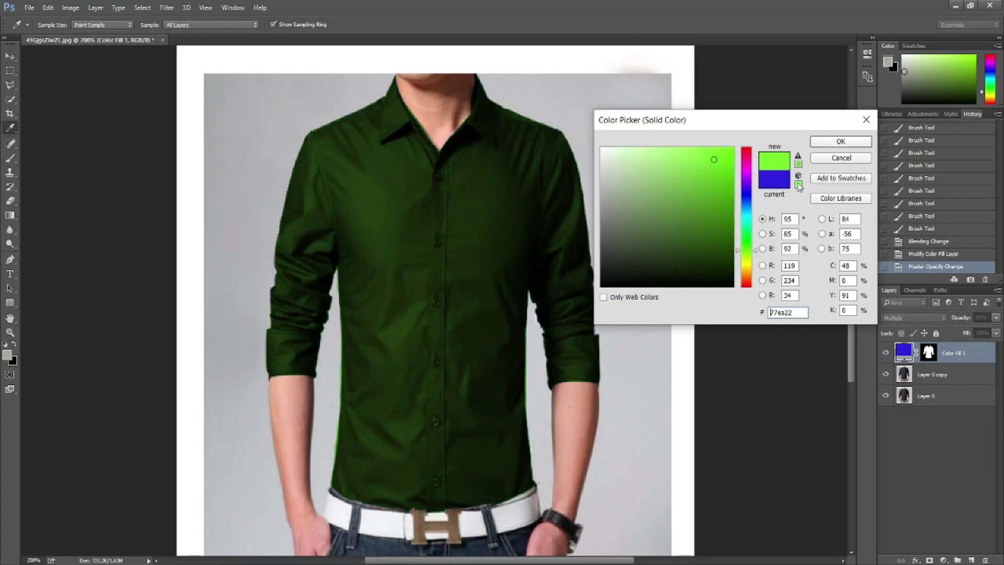
{"action": "left_click", "coordinate": [748, 278]}
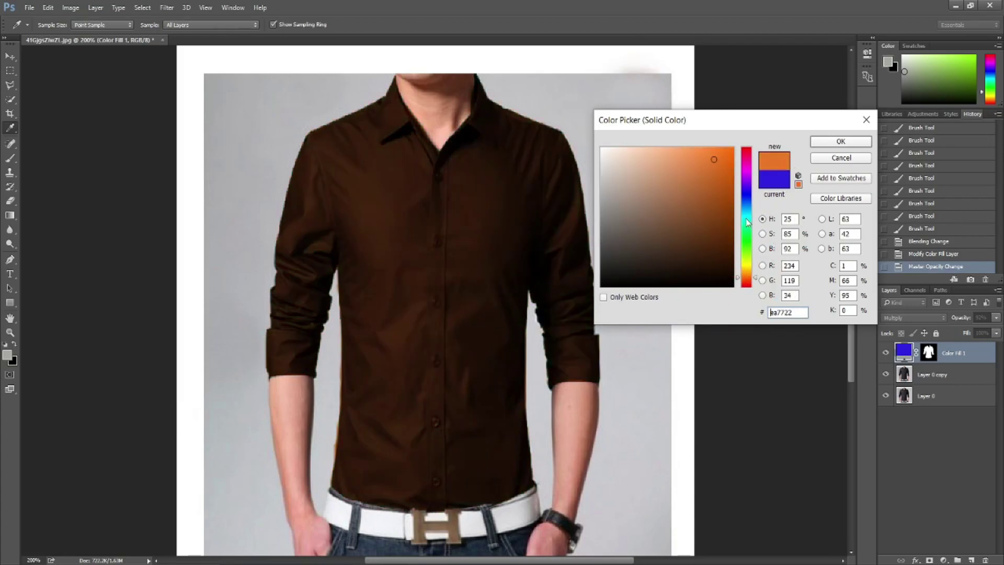
{"action": "left_click", "coordinate": [747, 150]}
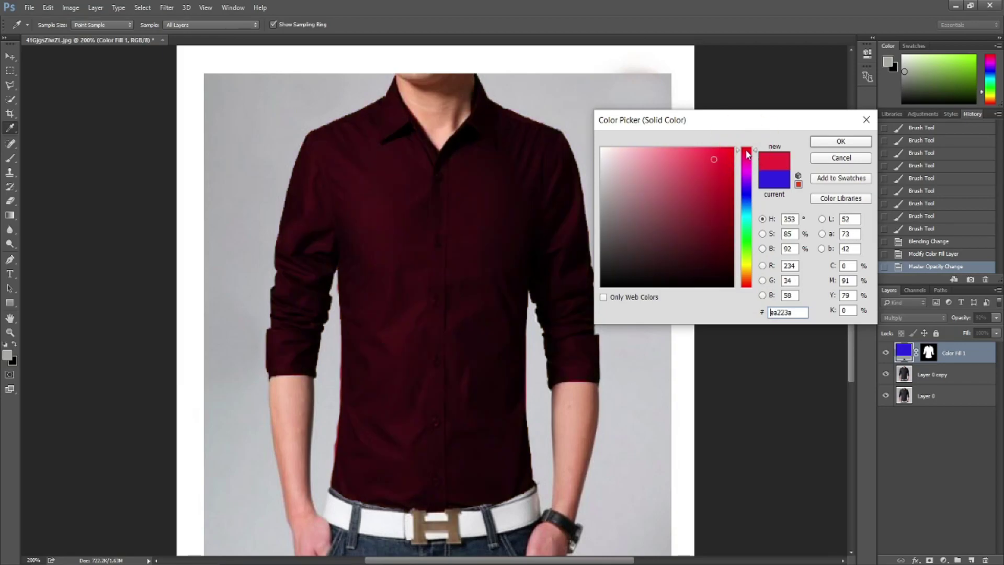
{"action": "left_click", "coordinate": [852, 144]}
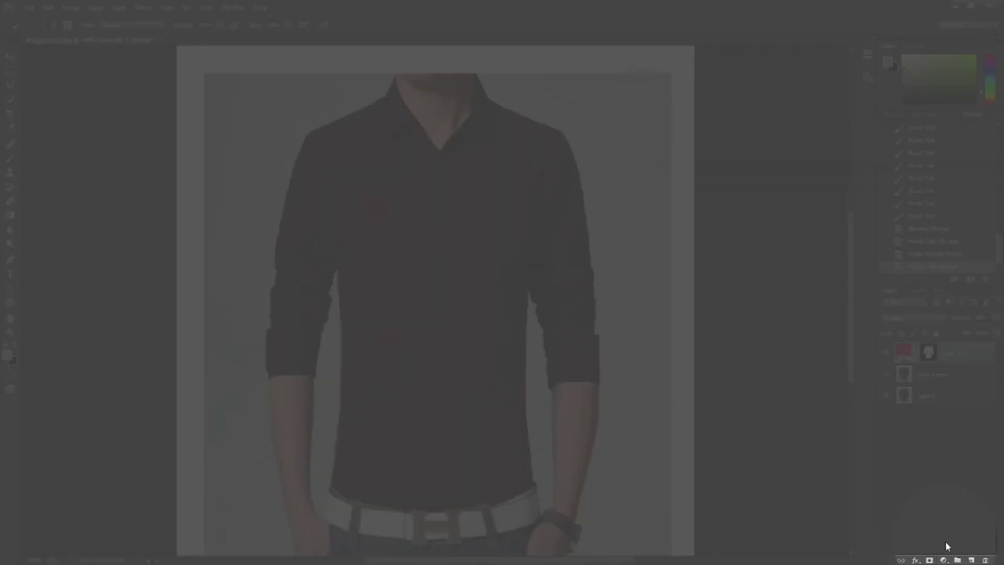
- Add a Hue/Saturation adjustment layer with saturation raised to +22
{"action": "left_click", "coordinate": [944, 558]}
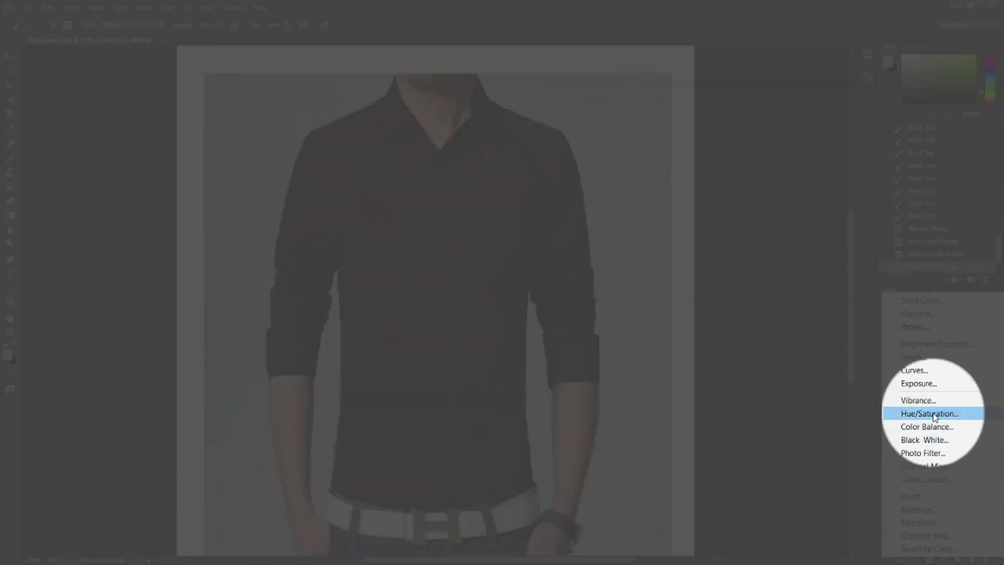
{"action": "left_click", "coordinate": [934, 417]}
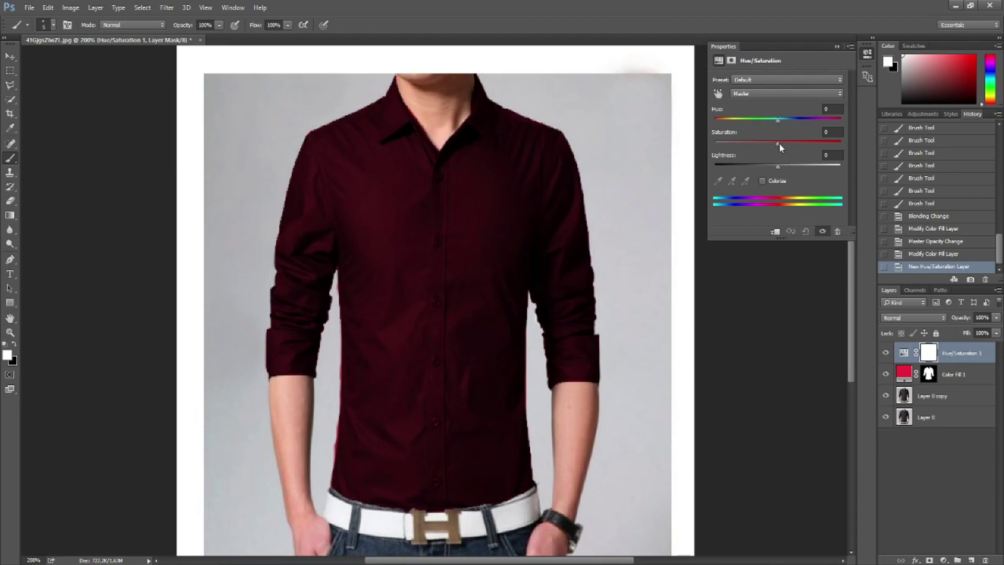
{"action": "mouse_move", "coordinate": [779, 143]}
{"action": "left_mouse_down"}
{"action": "mouse_move", "coordinate": [792, 144]}
{"action": "mouse_move", "coordinate": [754, 162]}
{"action": "left_mouse_up"}
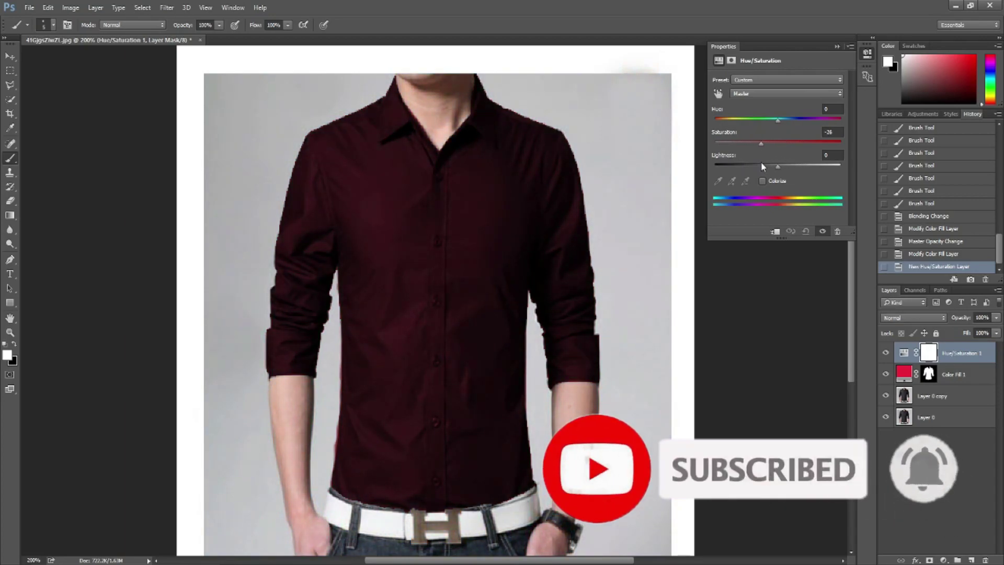
{"action": "left_click_drag", "start_coordinate": [755, 163], "coordinate": [792, 166]}
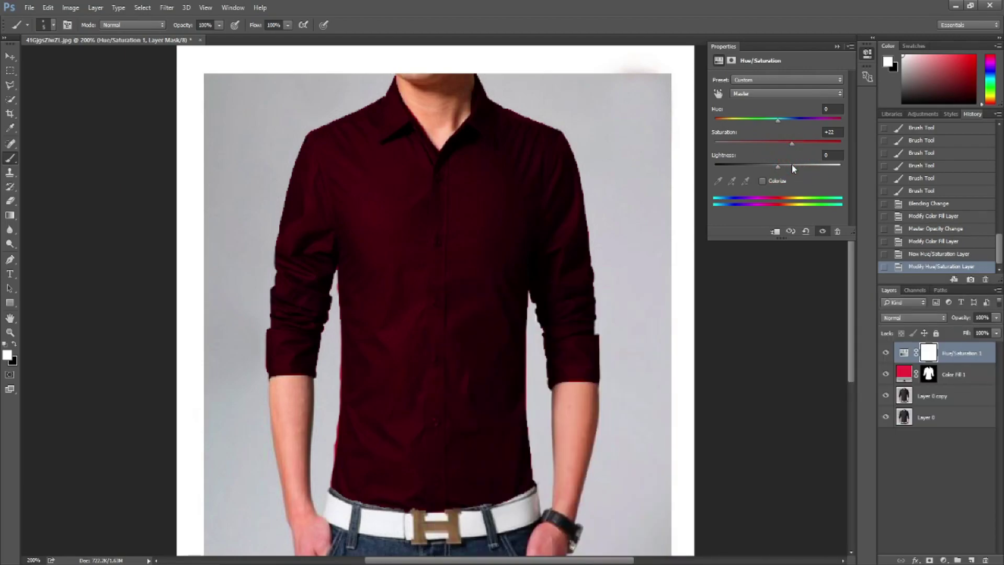
{"action": "left_click", "coordinate": [838, 46]}
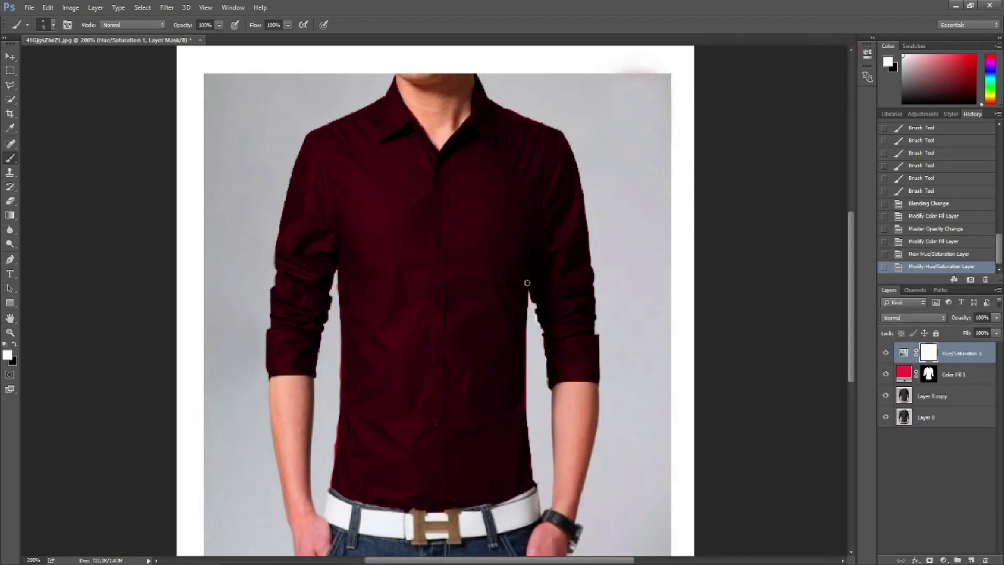
- Target the Color Fill 1 mask with a soft black brush, zoomed in on the belt line
{"action": "scroll", "coordinate": [426, 345], "scroll_direction": "up", "scroll_amount": 1}
{"action": "scroll", "coordinate": [426, 346], "scroll_direction": "up", "scroll_amount": 2}
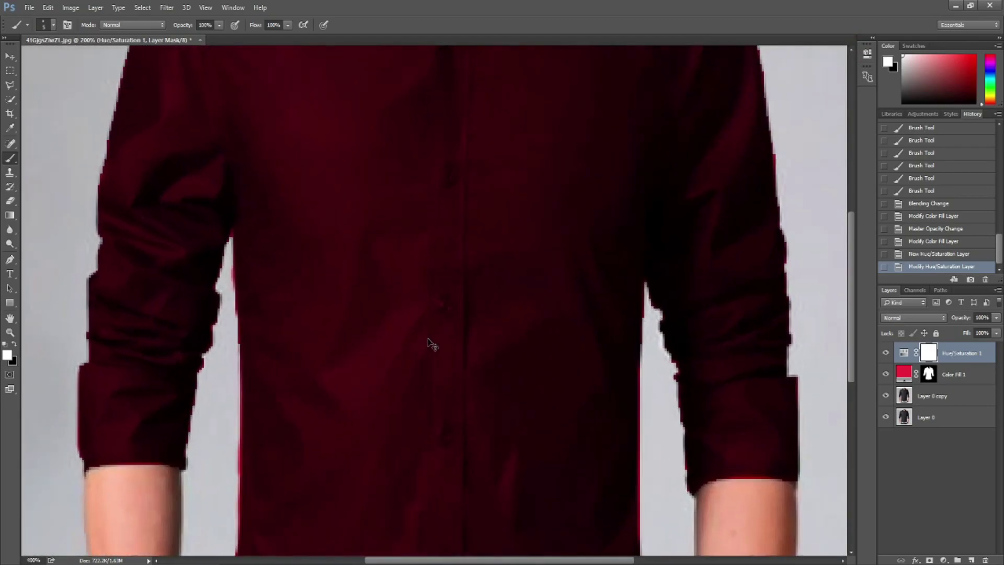
{"action": "scroll", "coordinate": [426, 346], "scroll_direction": "up", "scroll_amount": 1}
{"action": "left_click_drag", "start_coordinate": [426, 419], "coordinate": [425, 254]}
{"action": "left_click_drag", "start_coordinate": [395, 510], "coordinate": [414, 284]}
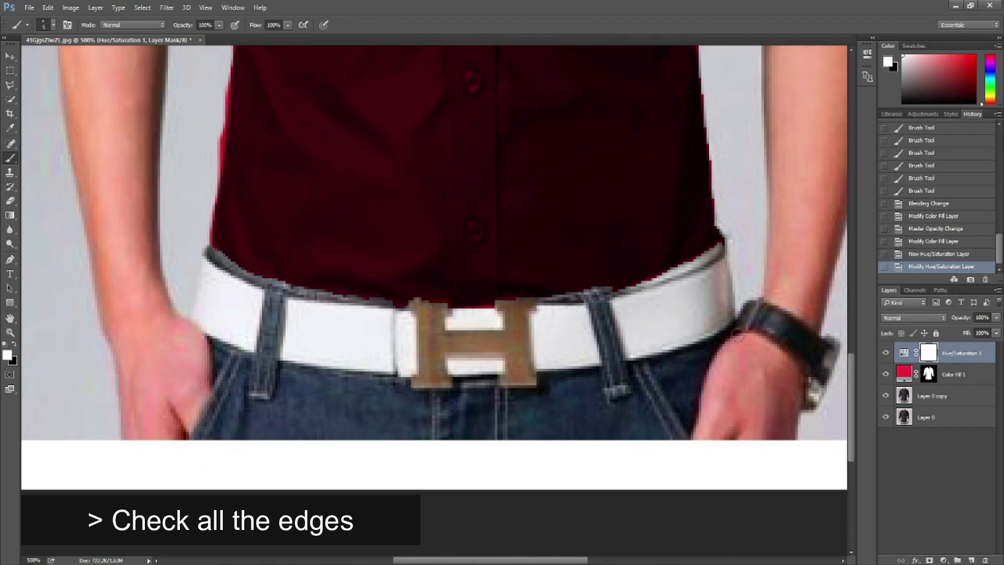
{"action": "left_click", "coordinate": [928, 378]}
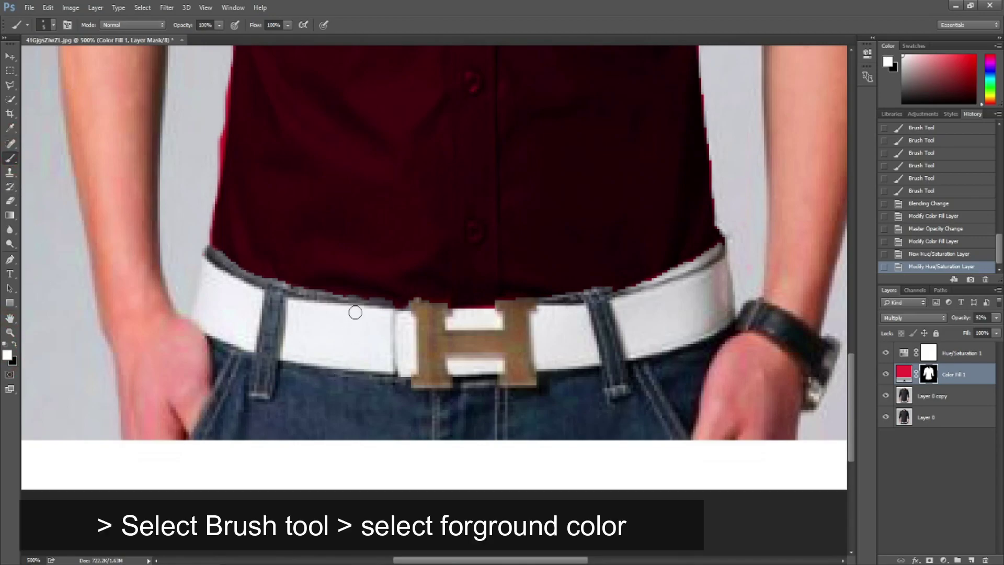
{"action": "left_click", "coordinate": [53, 25]}
{"action": "left_click", "coordinate": [89, 134]}
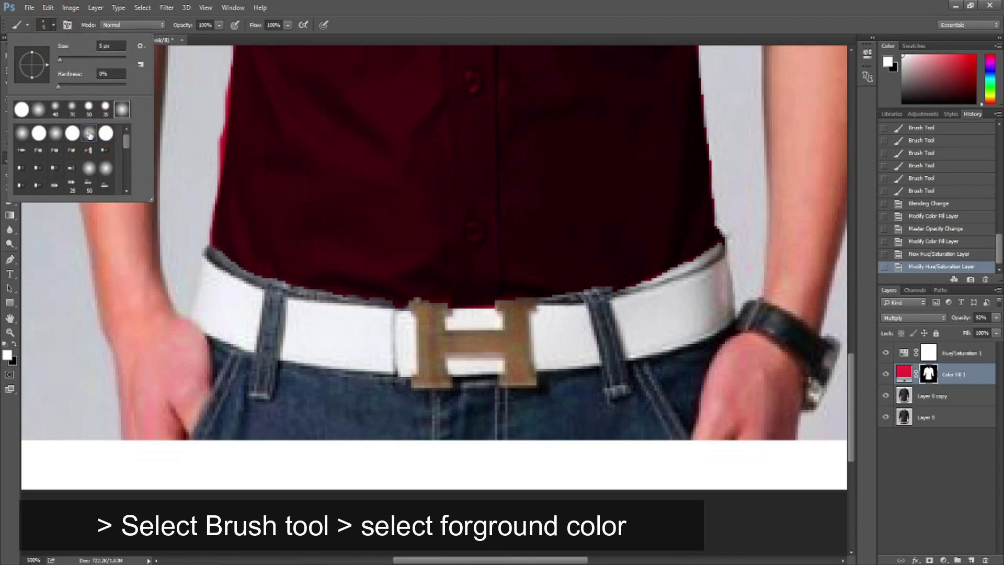
{"action": "left_click", "coordinate": [343, 369]}
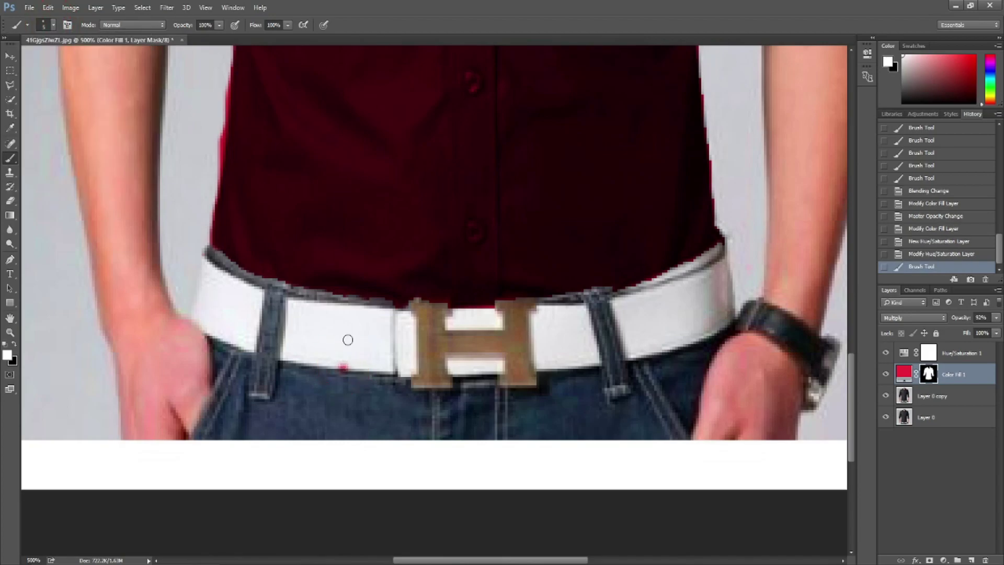
{"action": "key", "text": "ctrl+z"}
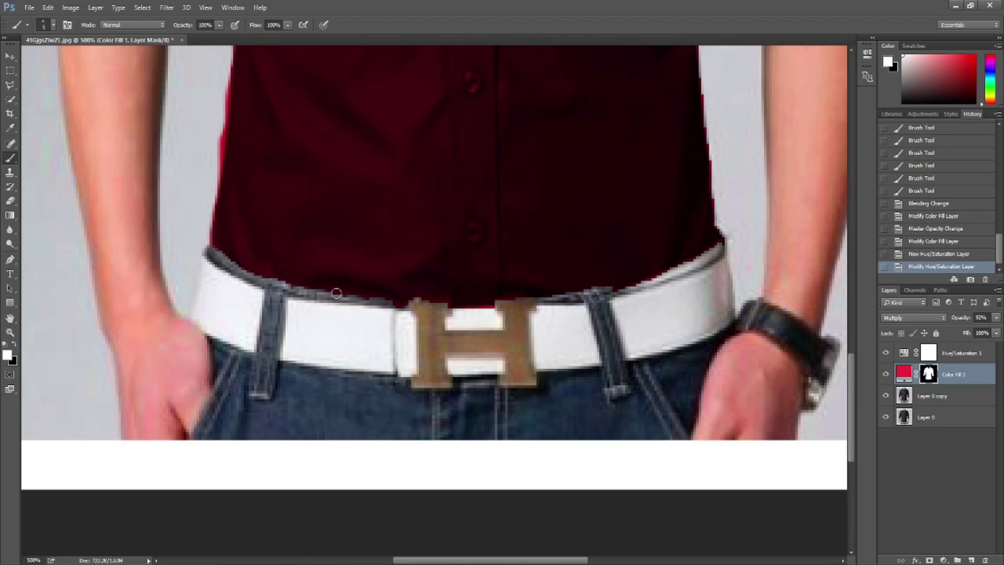
{"action": "key", "text": "x"}
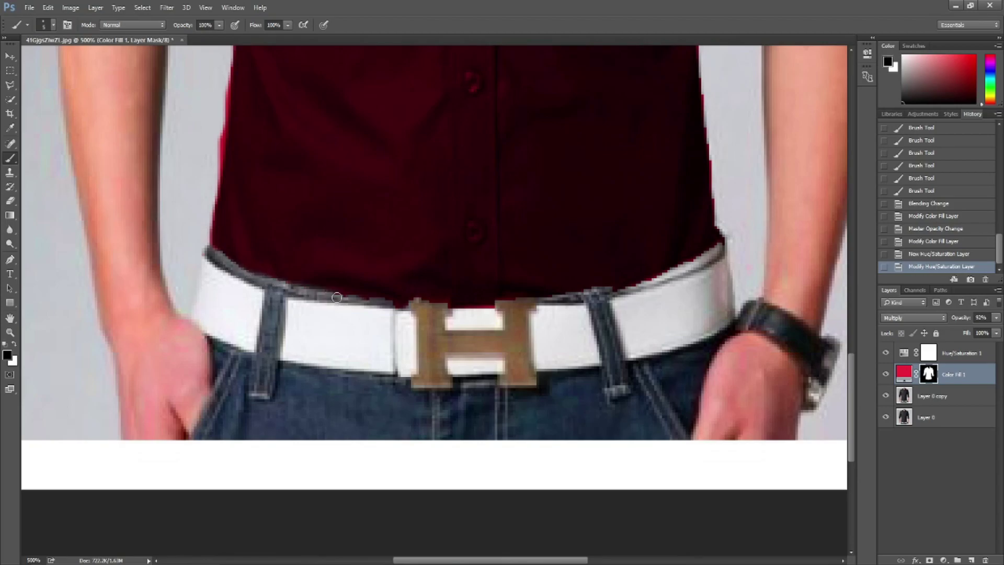
- Paint out the maroon spill along the belt top, buckle and shirt's left edge
{"action": "left_click_drag", "start_coordinate": [249, 279], "coordinate": [387, 303]}
{"action": "left_click_drag", "start_coordinate": [227, 69], "coordinate": [207, 212]}
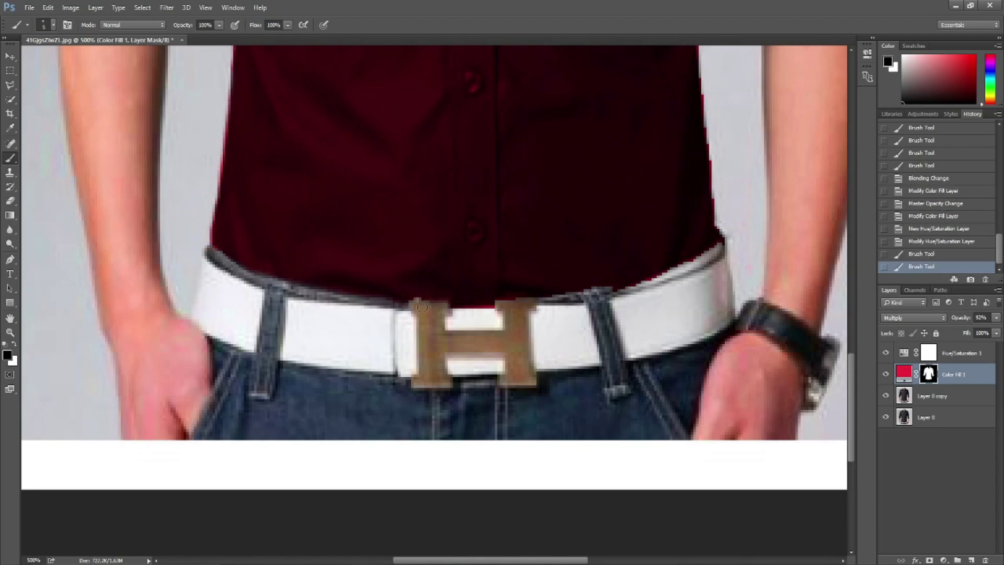
{"action": "left_click_drag", "start_coordinate": [421, 307], "coordinate": [502, 310]}
{"action": "scroll", "coordinate": [496, 249], "scroll_direction": "right", "scroll_amount": 5}
{"action": "left_click_drag", "start_coordinate": [507, 245], "coordinate": [291, 298]}
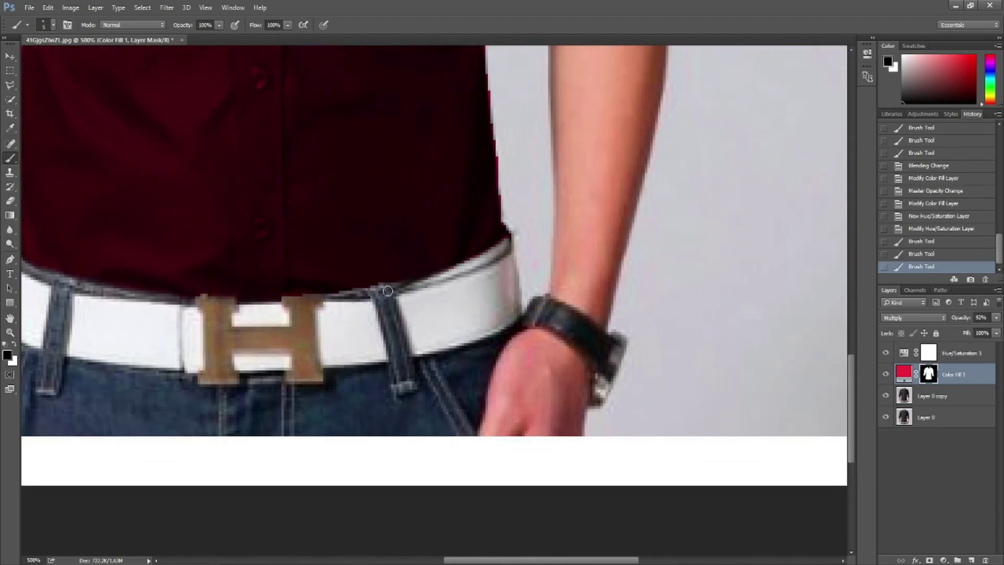
{"action": "scroll", "coordinate": [381, 274], "scroll_direction": "down", "scroll_amount": 2}
{"action": "scroll", "coordinate": [381, 274], "scroll_direction": "down", "scroll_amount": 2}
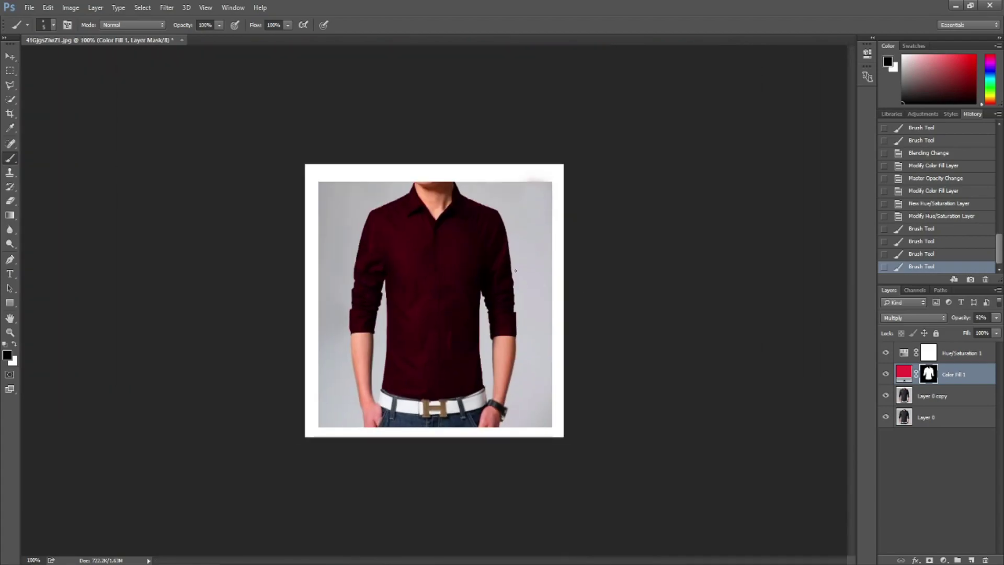
{"action": "key", "text": "v"}
{"action": "left_click", "coordinate": [583, 288]}
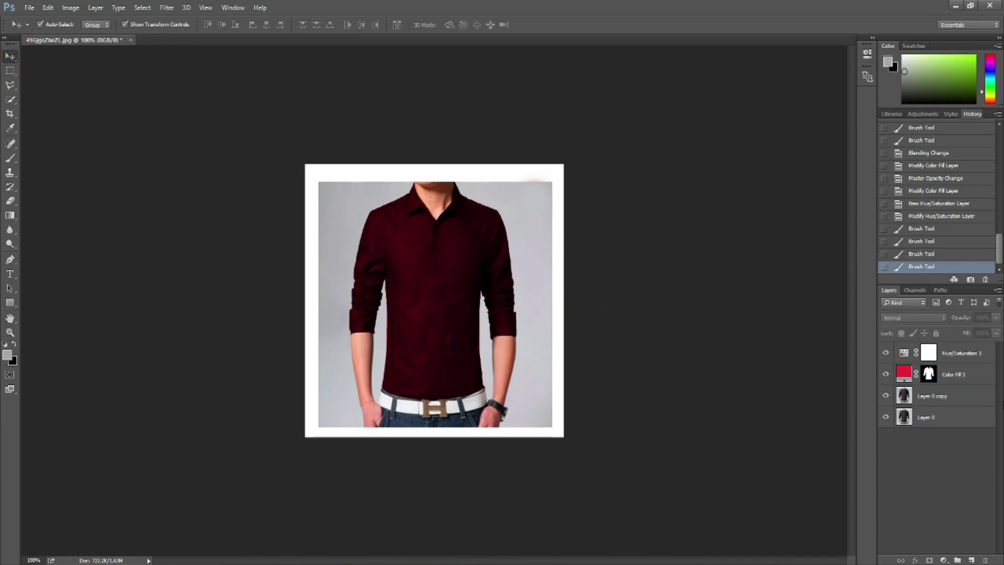
{"action": "left_click", "coordinate": [887, 374]}
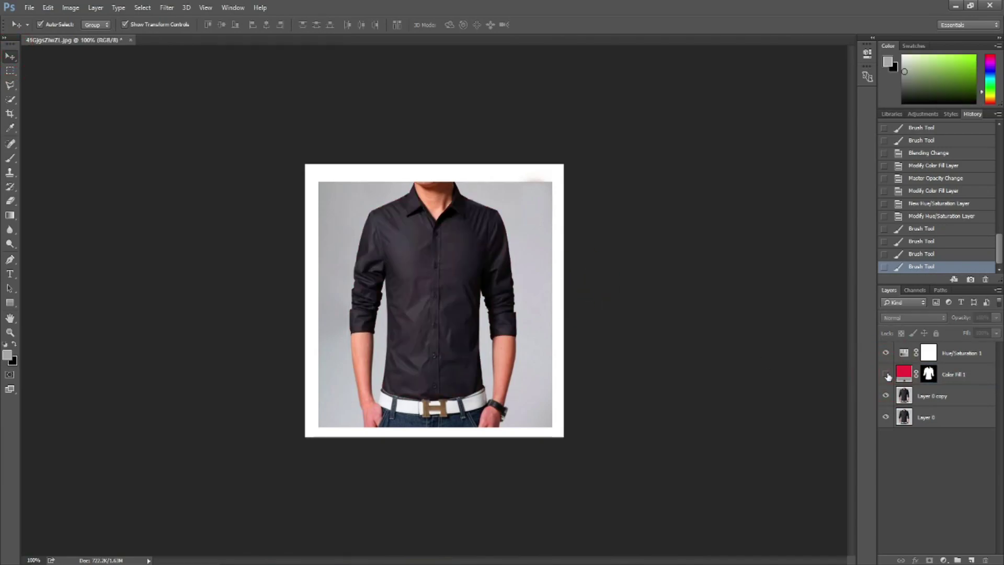
{"action": "left_click", "coordinate": [886, 374]}
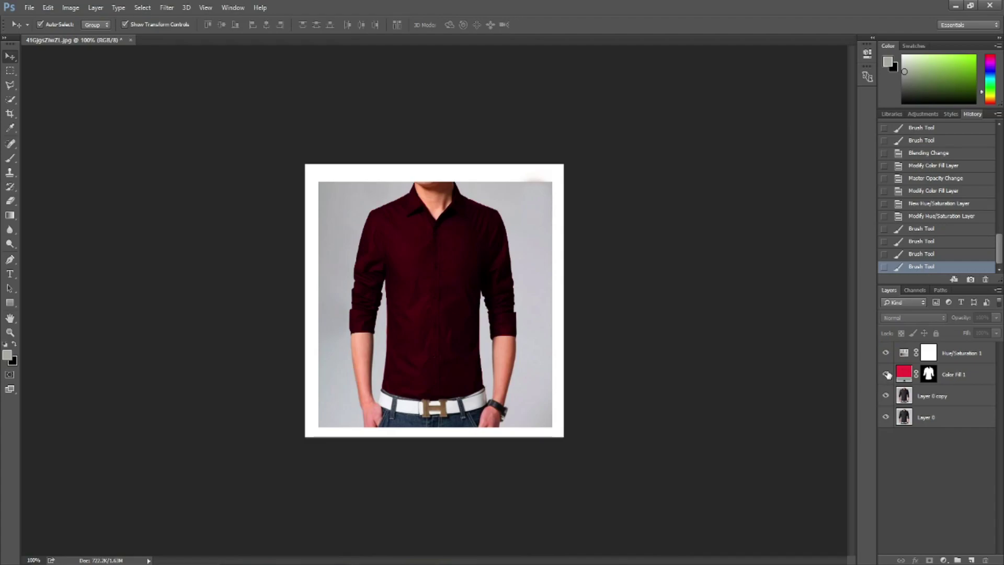